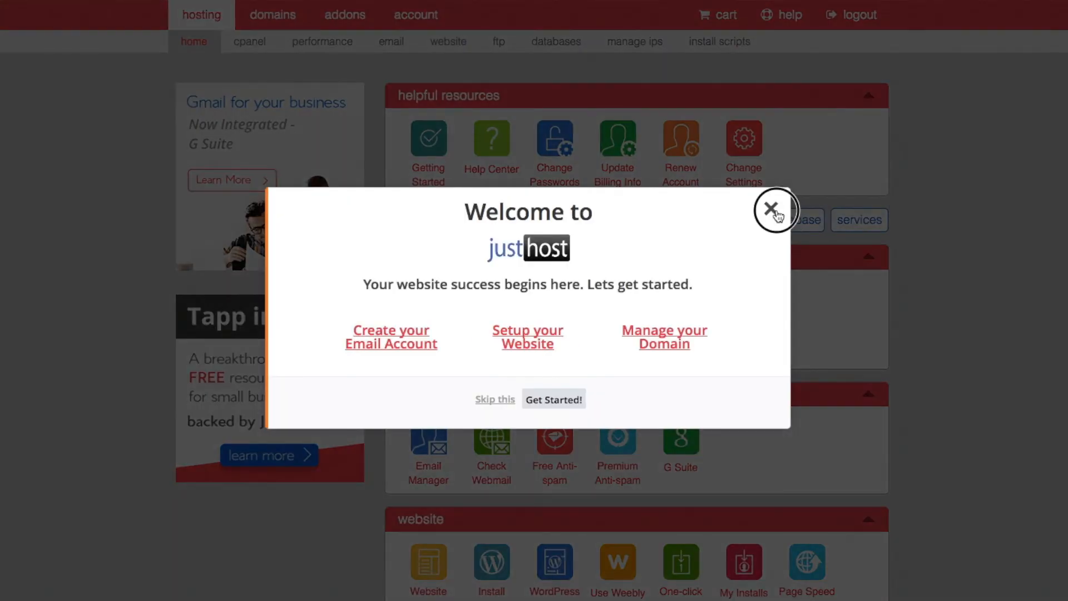
Step: Dismiss the Just Host welcome popup and launch Install WordPress from the cPanel website section
left_click(772, 210)
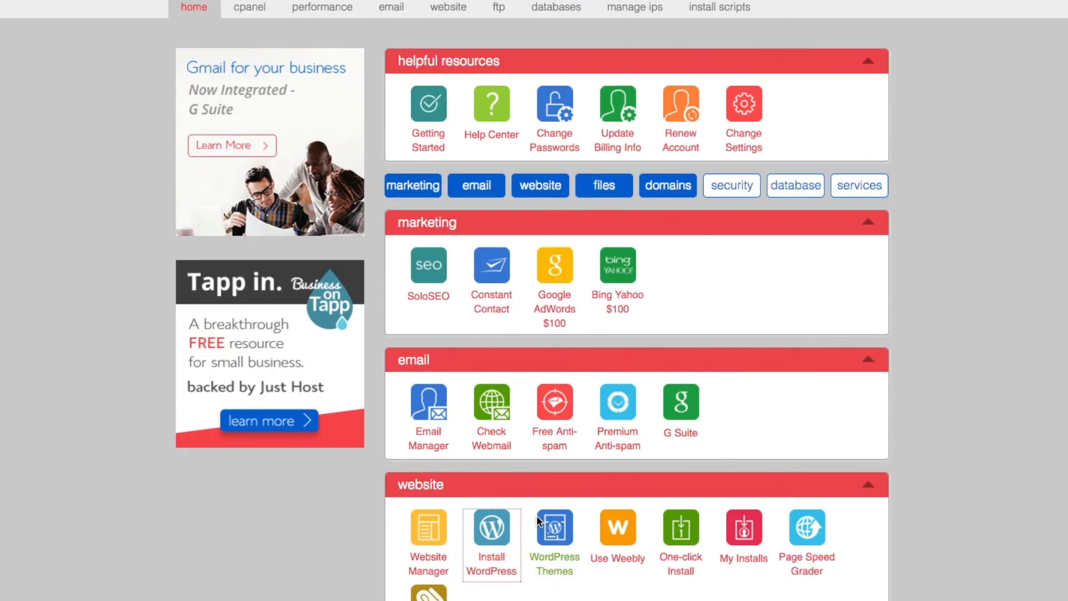
left_click(491, 540)
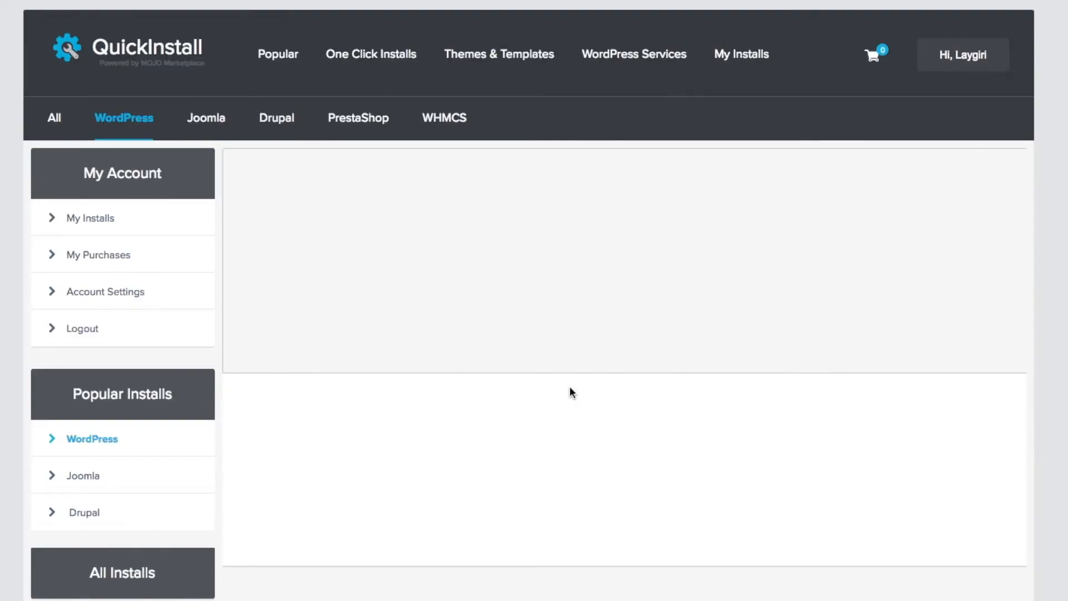
Step: Start the free QuickInstall WordPress install and choose waopfoundation.org as the domain
scroll(570, 385, "down", 9)
scroll(570, 386, "up", 3)
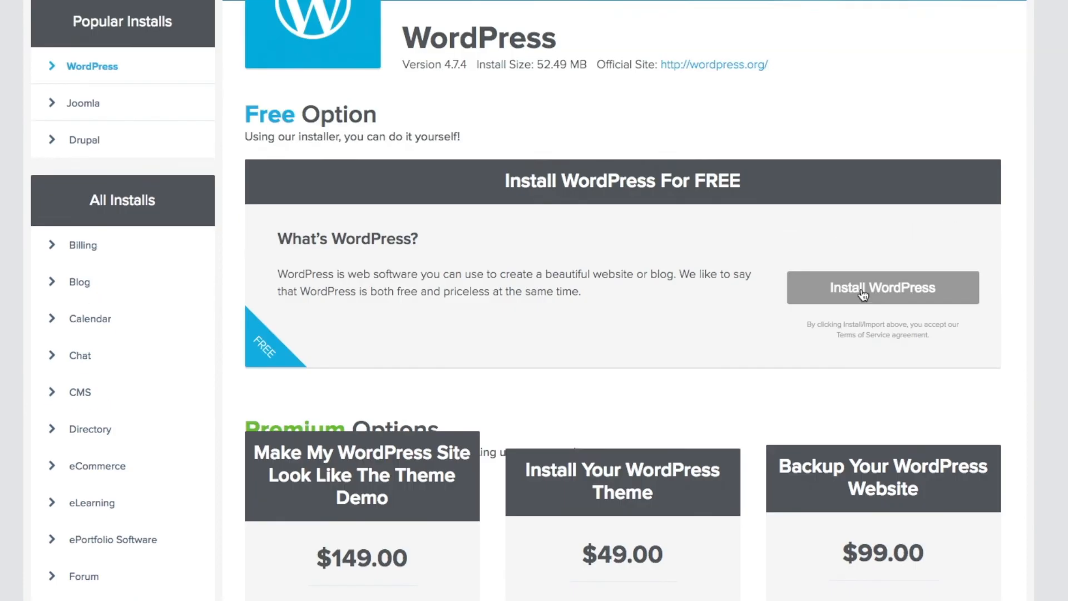
left_click(863, 292)
scroll(863, 292, "down", 6)
left_click(359, 161)
left_click(356, 312)
Step: Enter the admin e-mail, the blog title 'WAOP Foundation' and the admin username
left_click(358, 285)
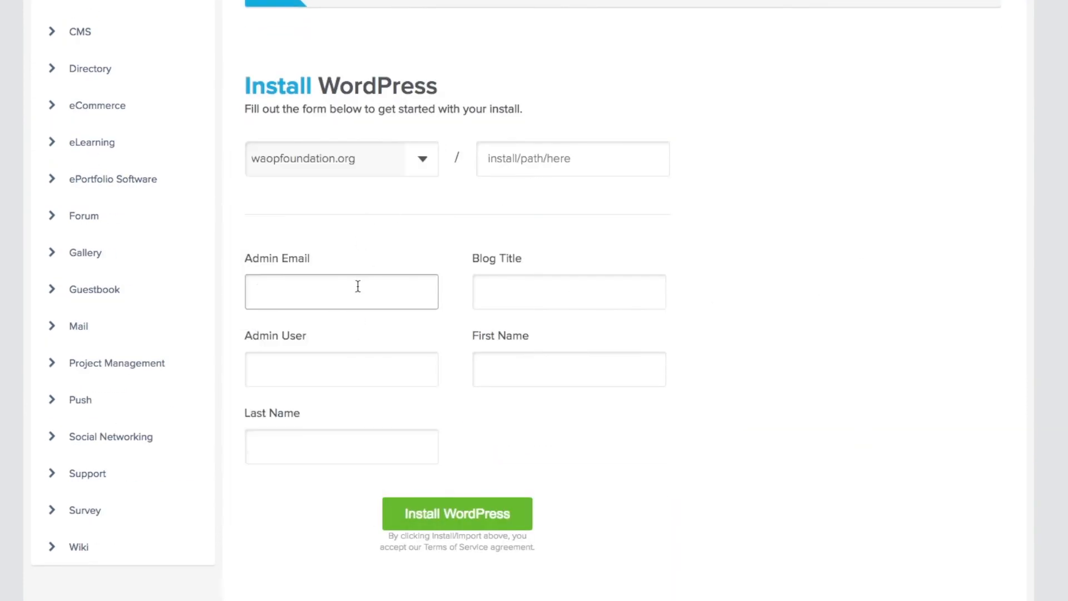
key("Tab")
type("WAOP")
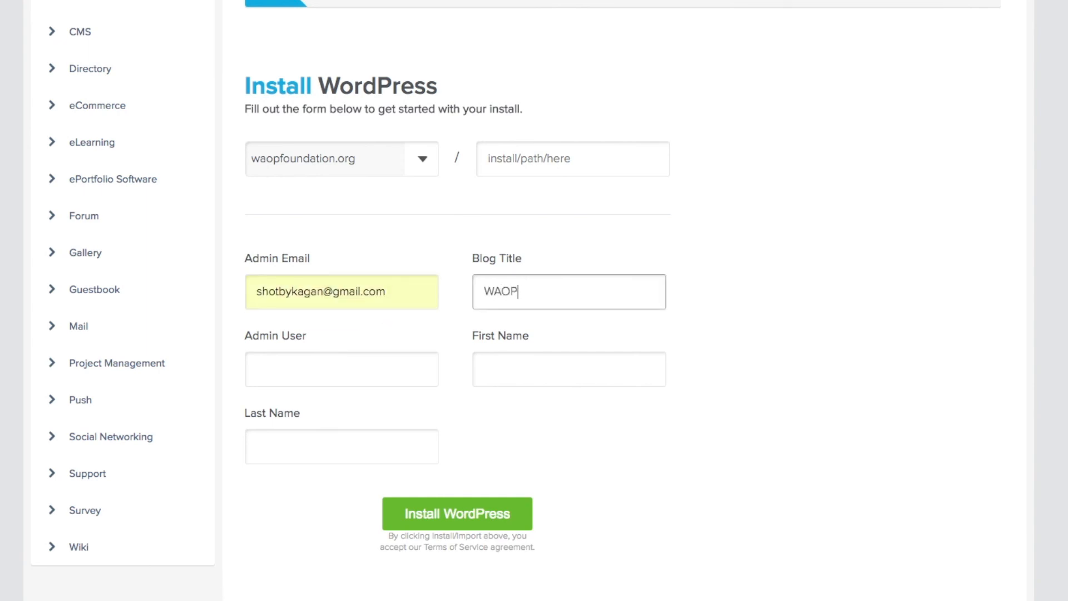
type(" FOundation")
left_click(351, 358)
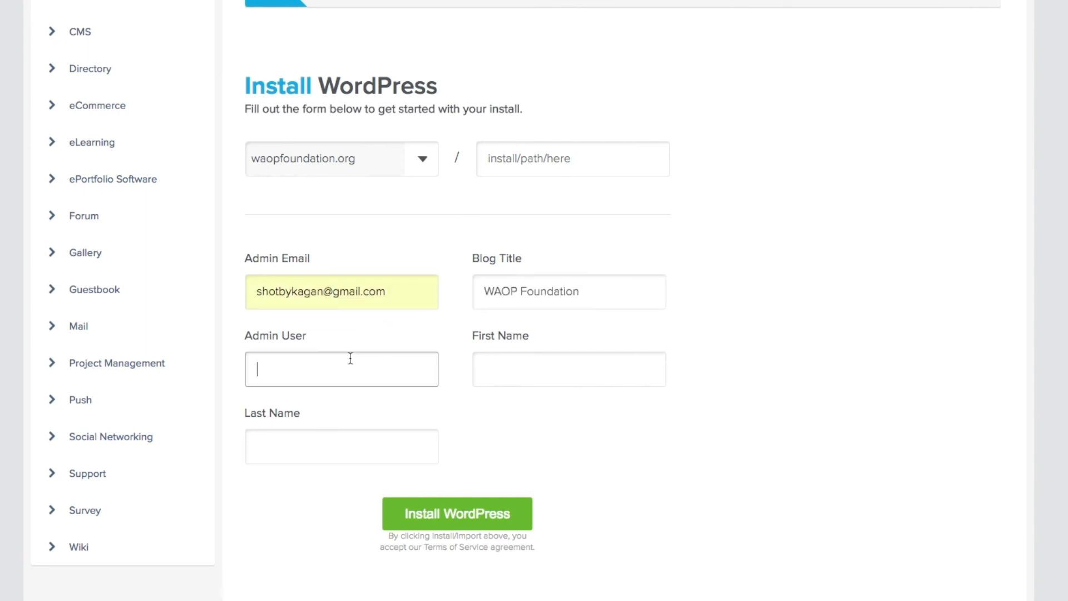
type("Kagan")
Step: Fill in the admin's first and last name, run the install and dismiss the theme offer
left_click(528, 365)
type("Kagan")
left_click(329, 448)
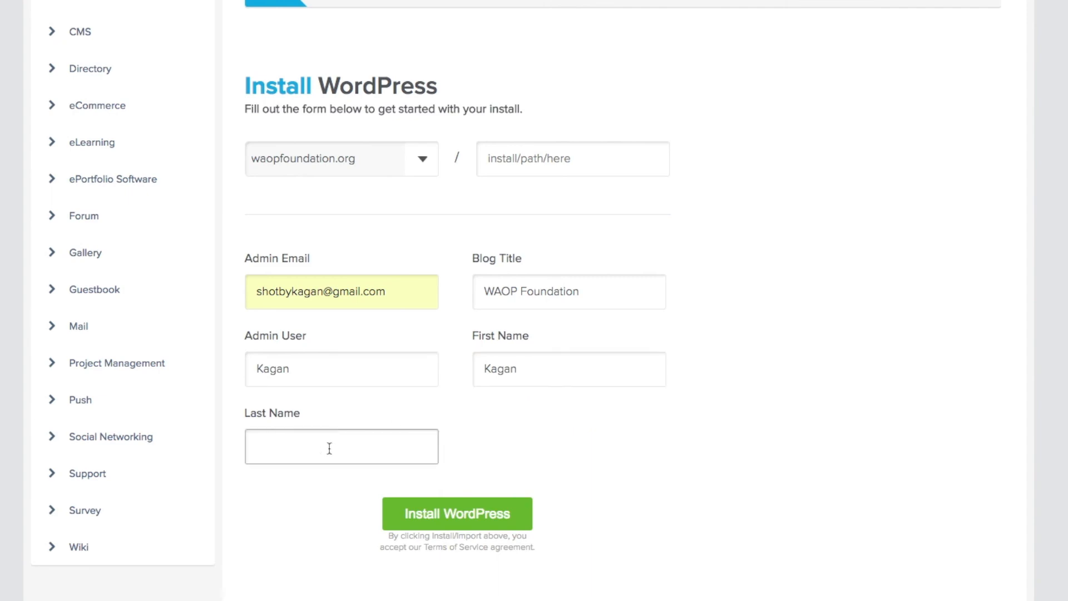
scroll(330, 448, "down", 2)
key("Return")
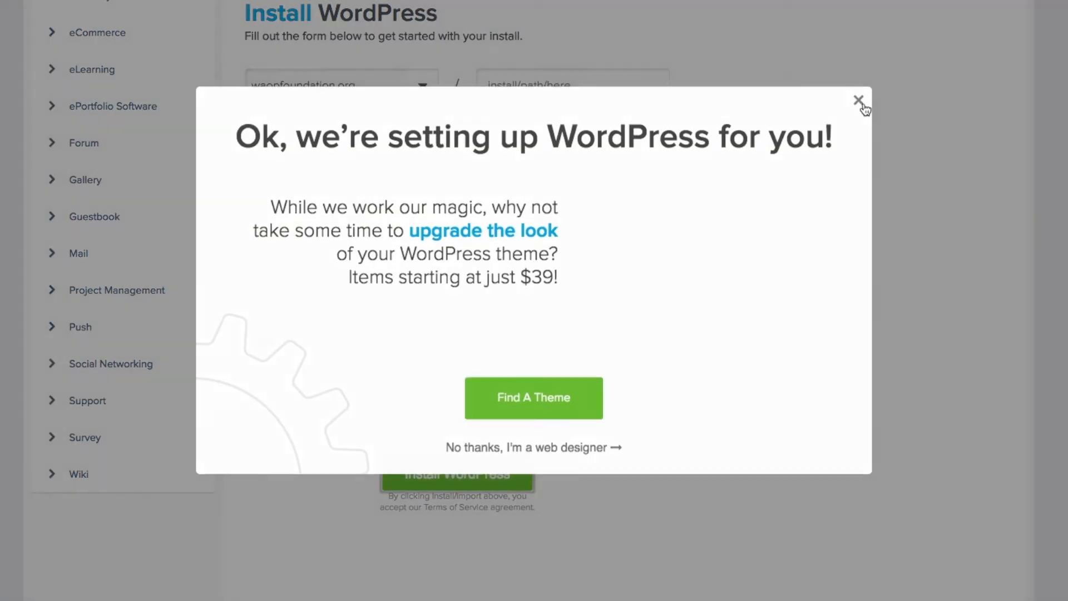
left_click(861, 101)
type("YouTuber")
left_click(455, 439)
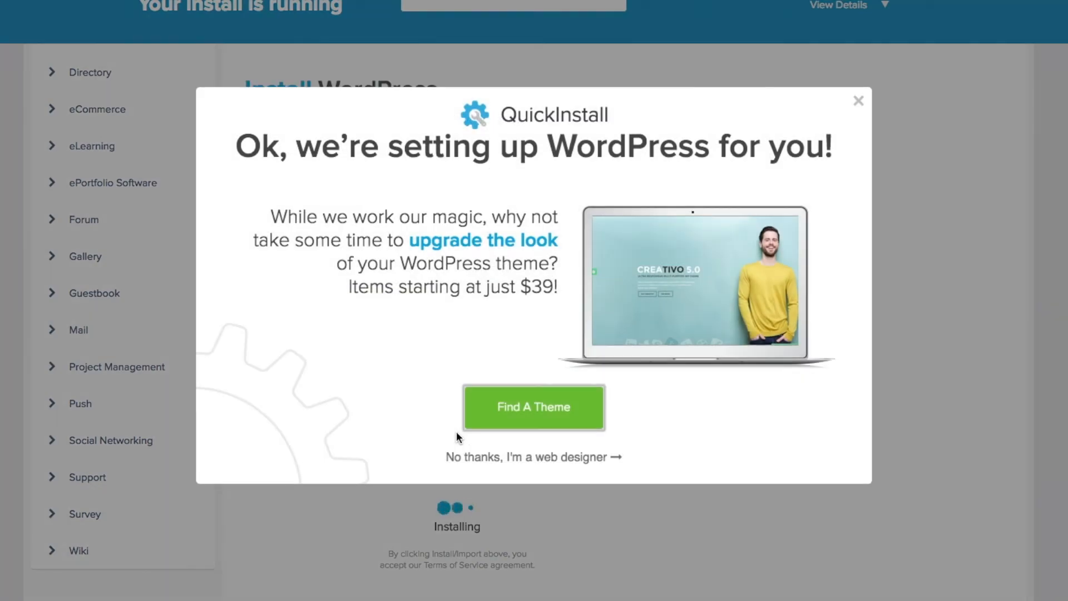
left_click(961, 100)
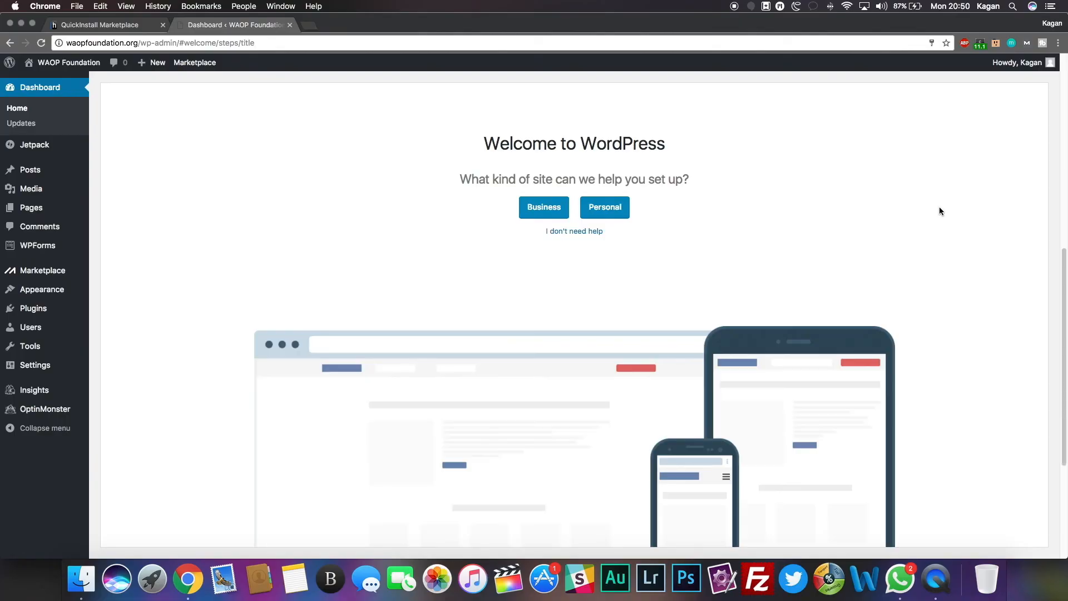
Step: Mark the site as a business and set its description to 'Caring For Tomorrow's Leaders'
left_click(542, 210)
left_click(601, 265)
key("super+a")
type("Ca")
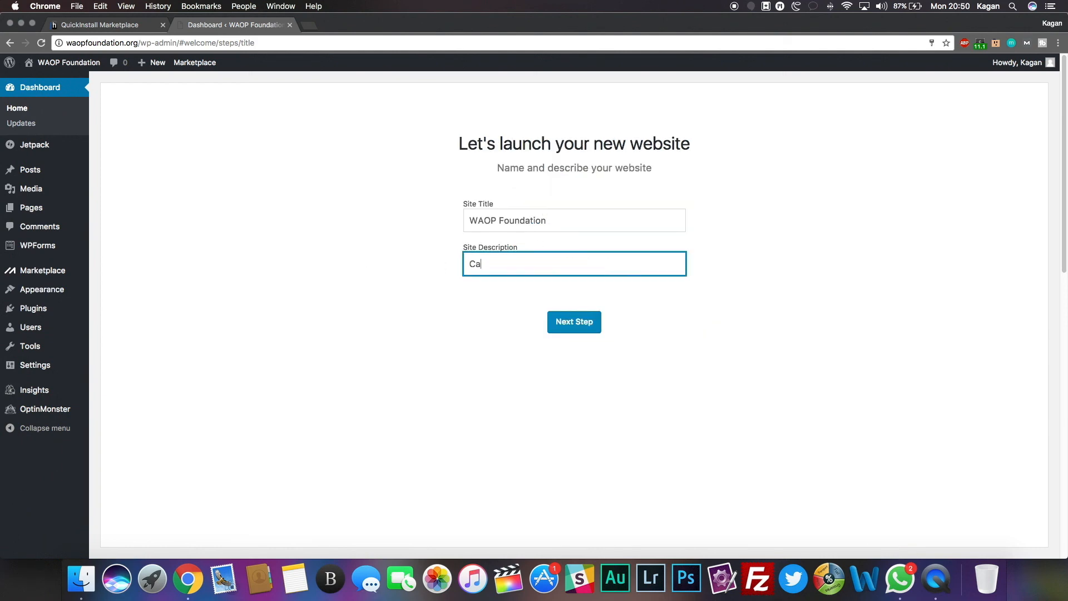
type("ring For Tomorrow's Leaders")
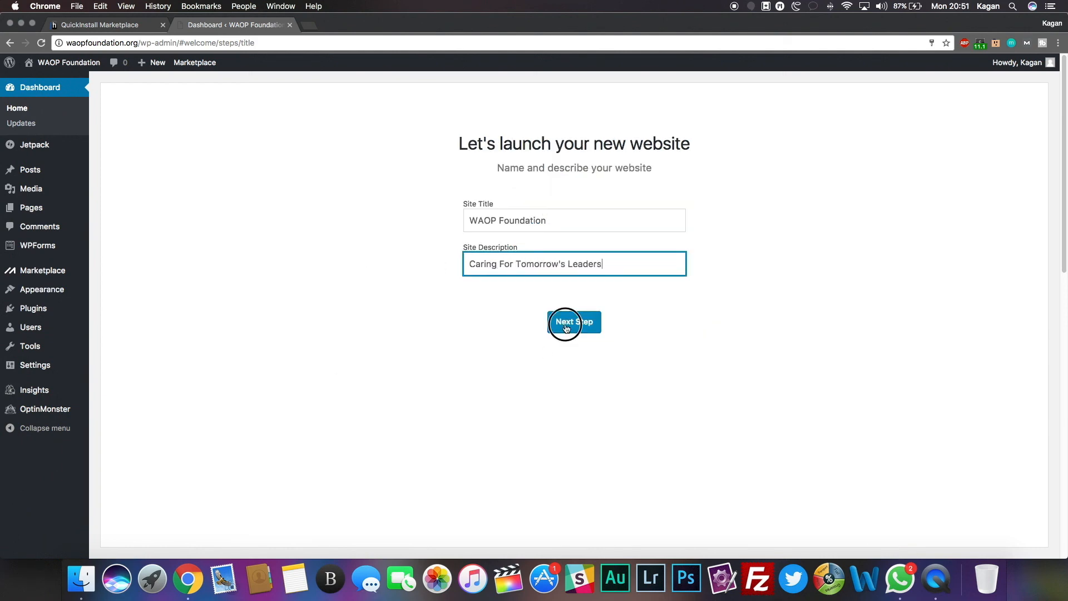
left_click(566, 323)
Step: Accept blog posts and a Contact Us page, skip Jetpack, address and WooCommerce, then view plugins
left_click(551, 207)
left_click(471, 228)
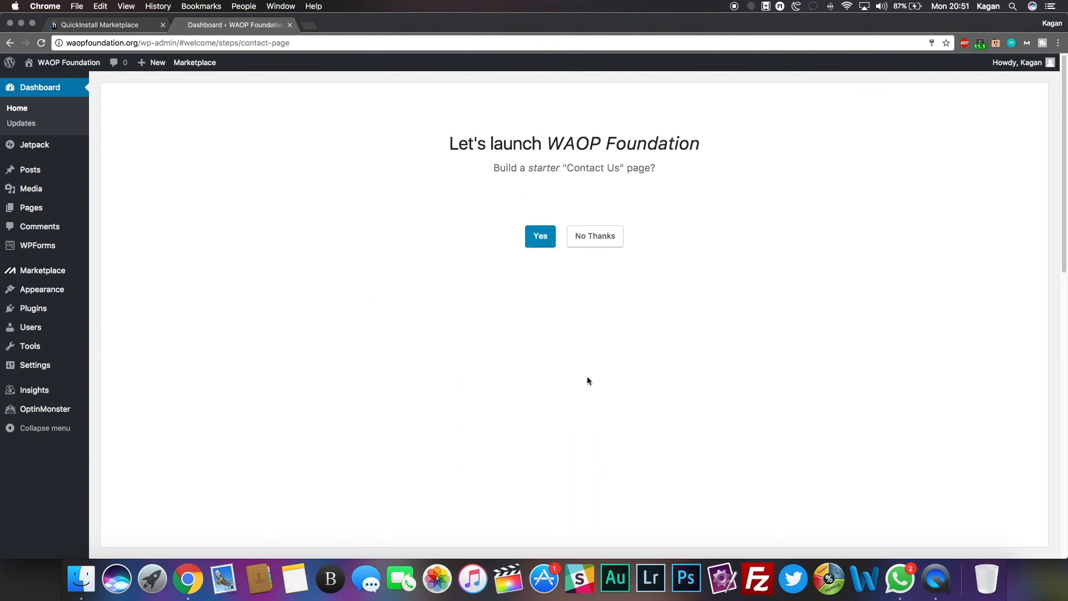
left_click(593, 351)
left_click(634, 207)
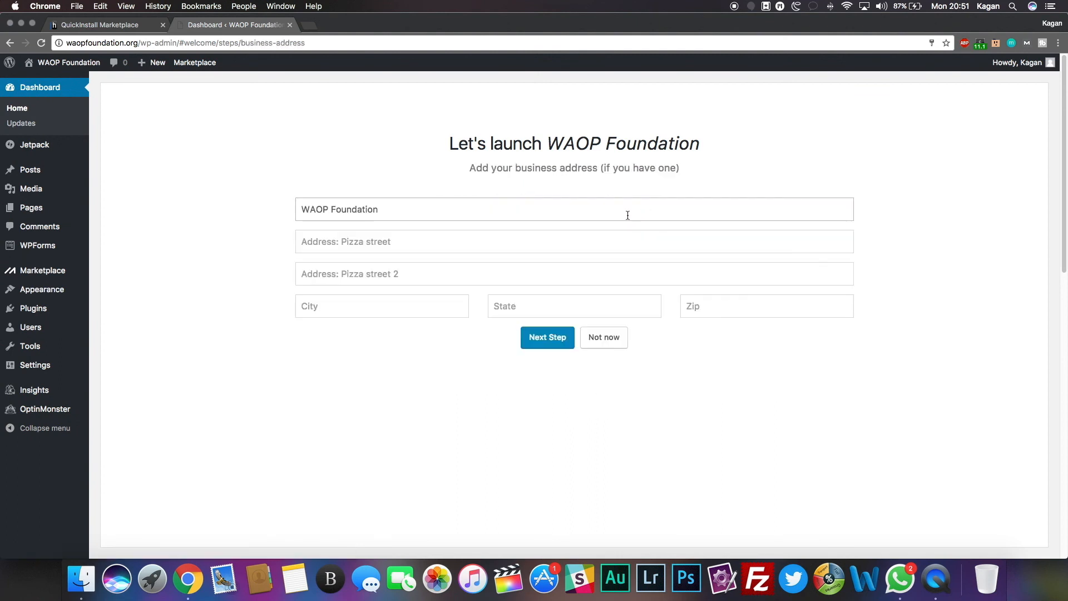
left_click(604, 349)
left_click(627, 207)
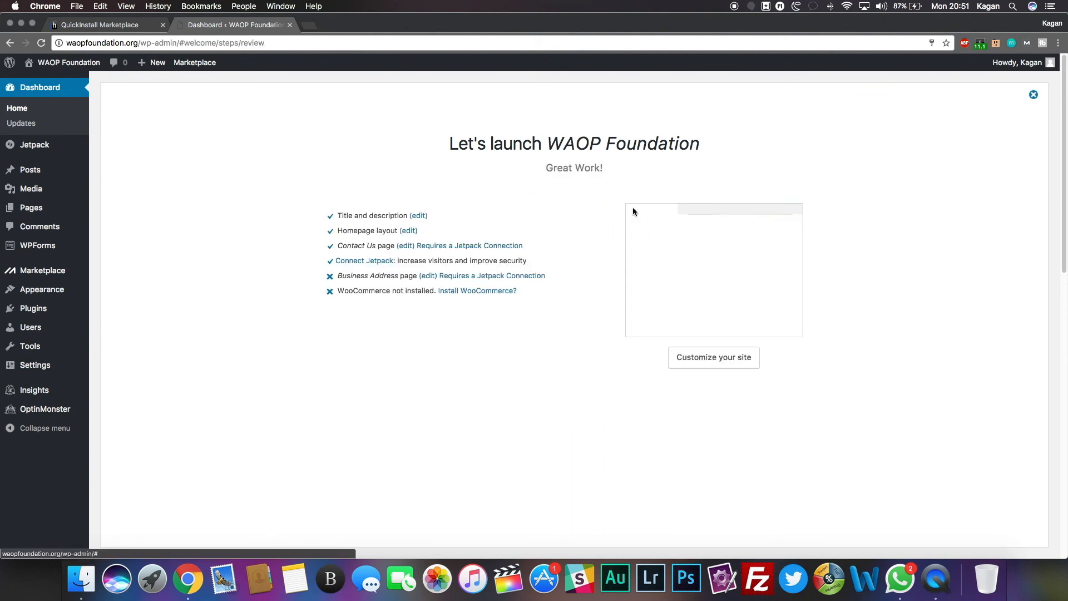
left_click(35, 311)
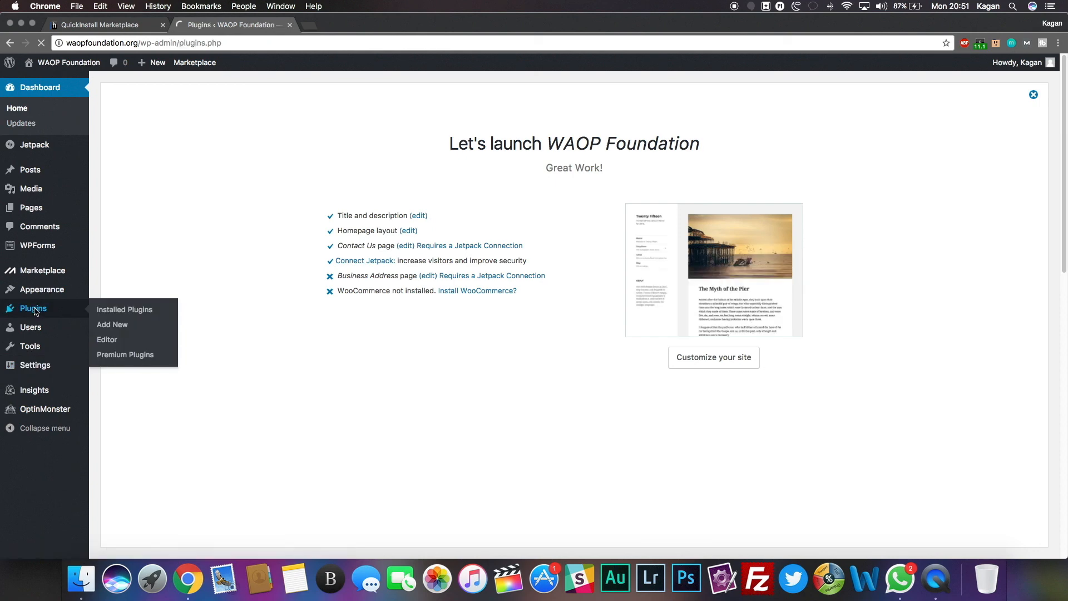
Step: Deactivate Jetpack, OptinMonster API, MOJO Marketplace and WPForms Lite
scroll(375, 148, "down", 1)
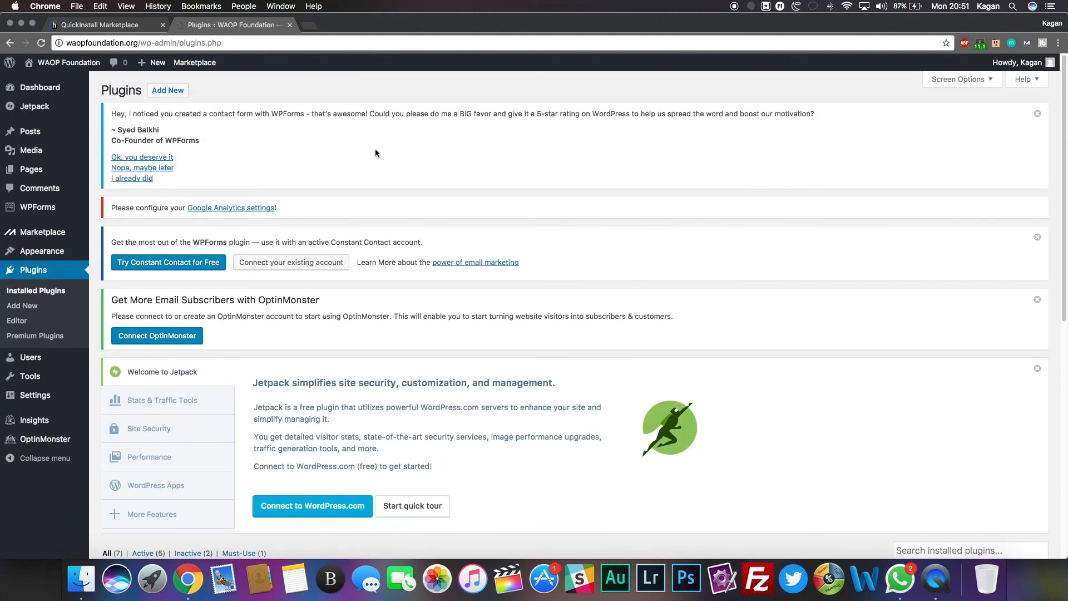
scroll(375, 148, "down", 5)
scroll(376, 149, "down", 3)
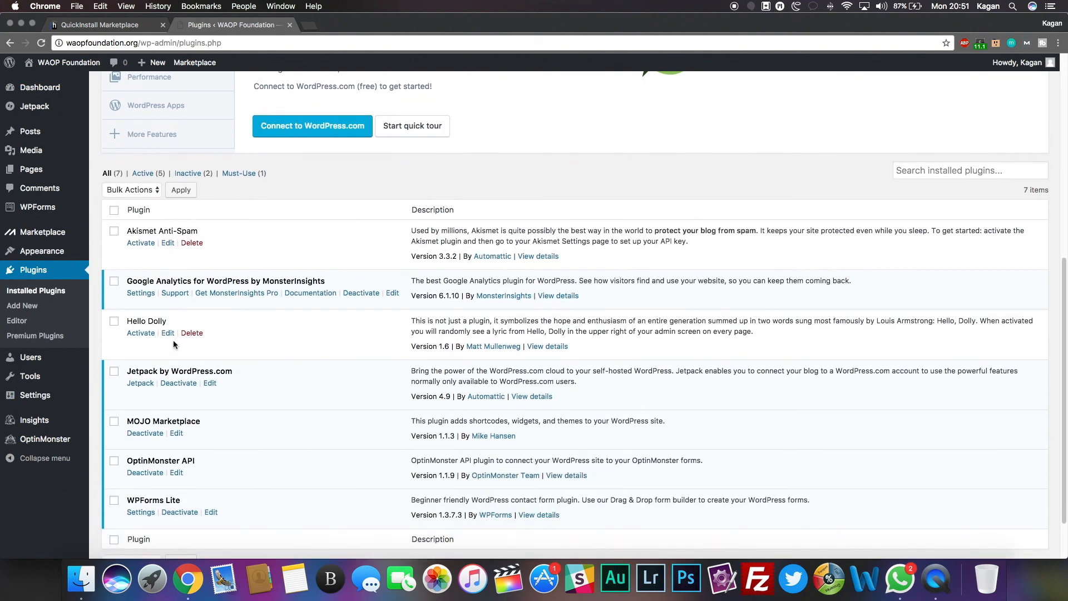
scroll(361, 293, "down", 2)
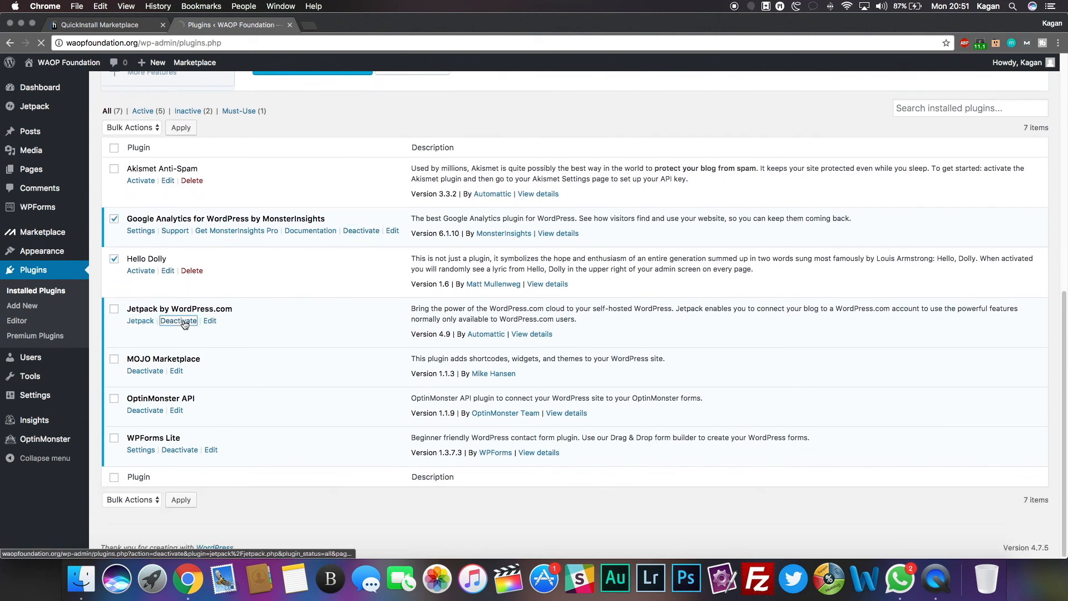
left_click(178, 321)
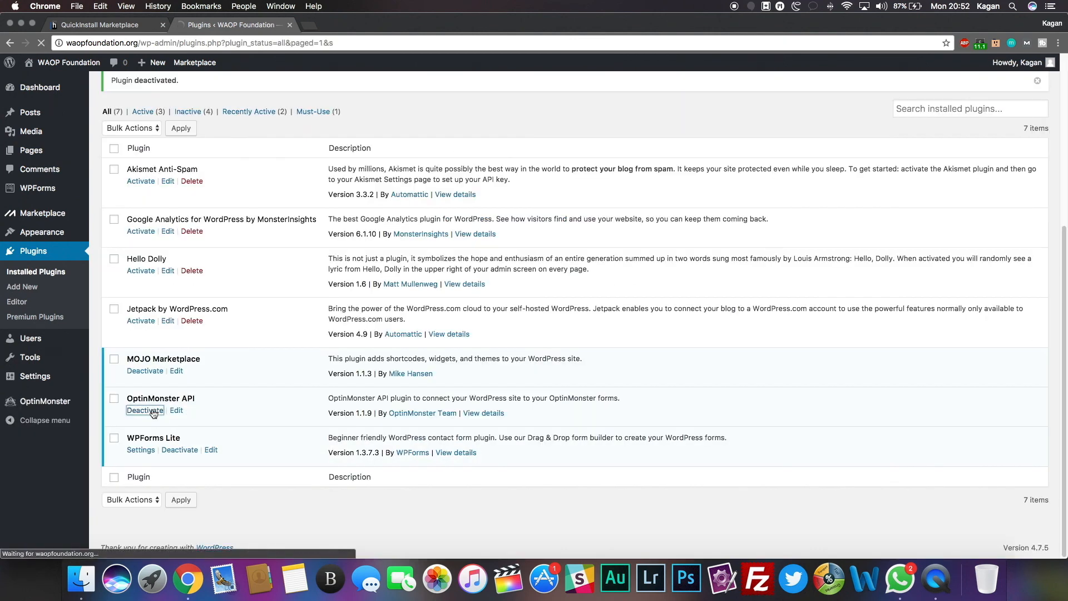
left_click(172, 451)
left_click(155, 372)
scroll(182, 387, "down", 5)
left_click(180, 450)
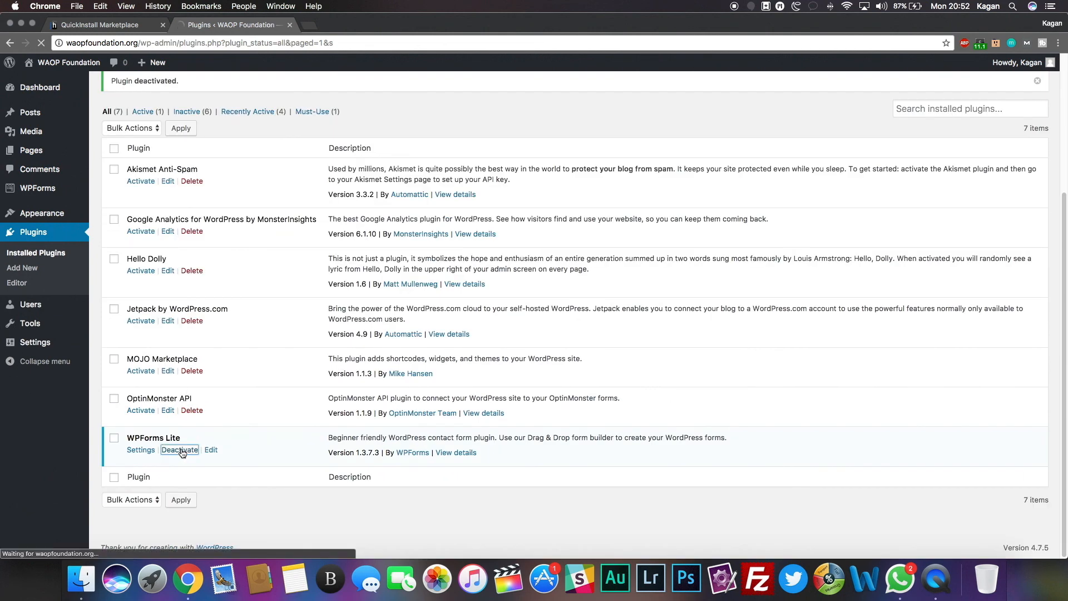
Step: Bulk-delete every plugin except Akismet Anti-Spam and confirm the deletion
left_click(114, 219)
left_click(114, 398)
left_click(114, 437)
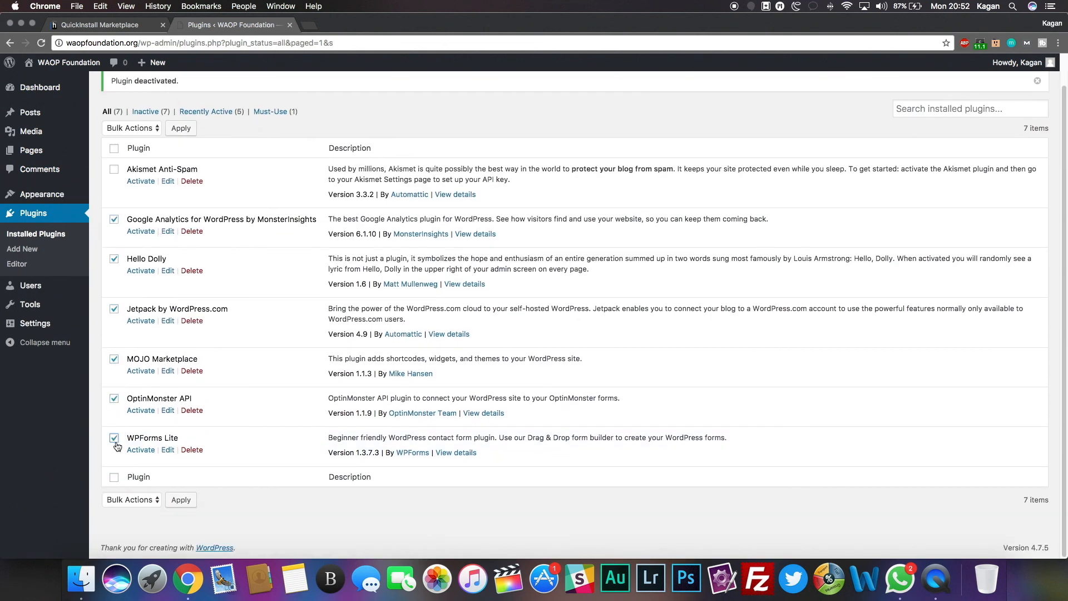
left_click(132, 499)
left_click(119, 545)
left_click(181, 499)
key("Return")
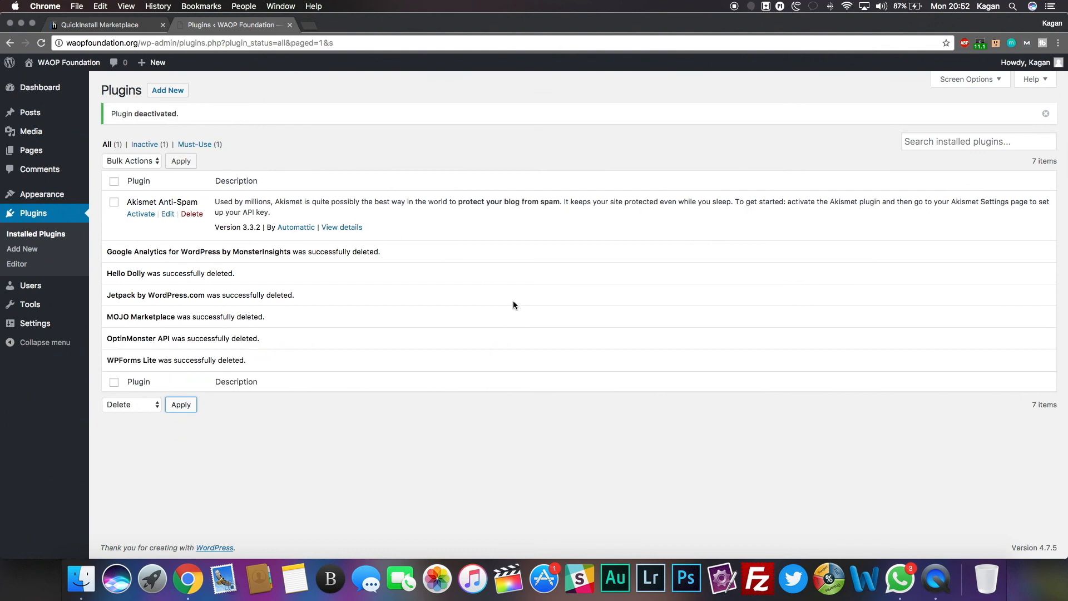
mouse_move(60, 198)
left_click(736, 6)
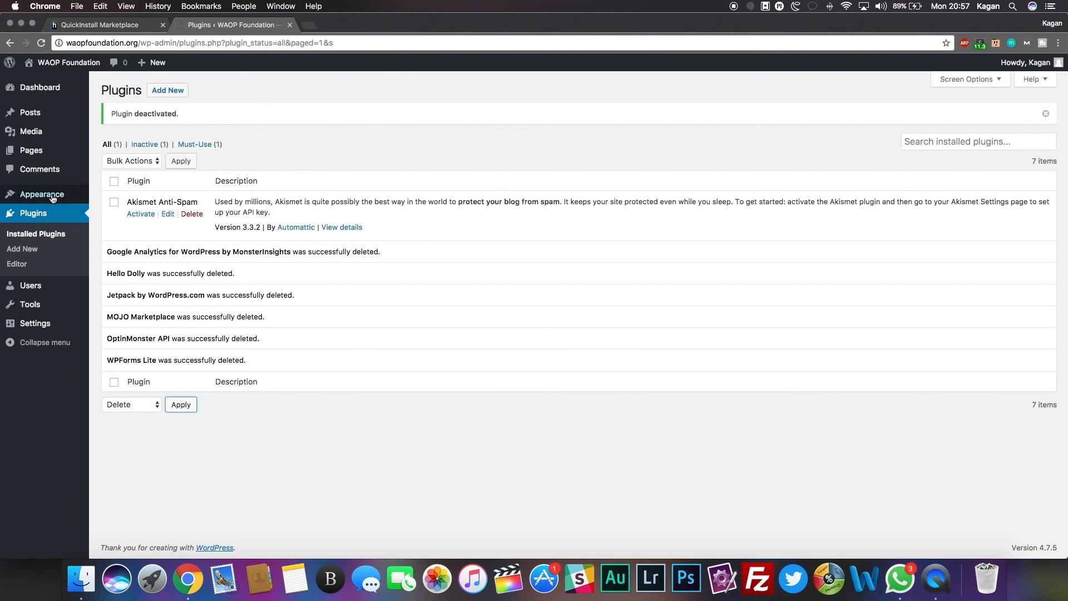
Step: Upload act.zip from the act/main-theme folder via Themes > Add New and install it
mouse_move(68, 197)
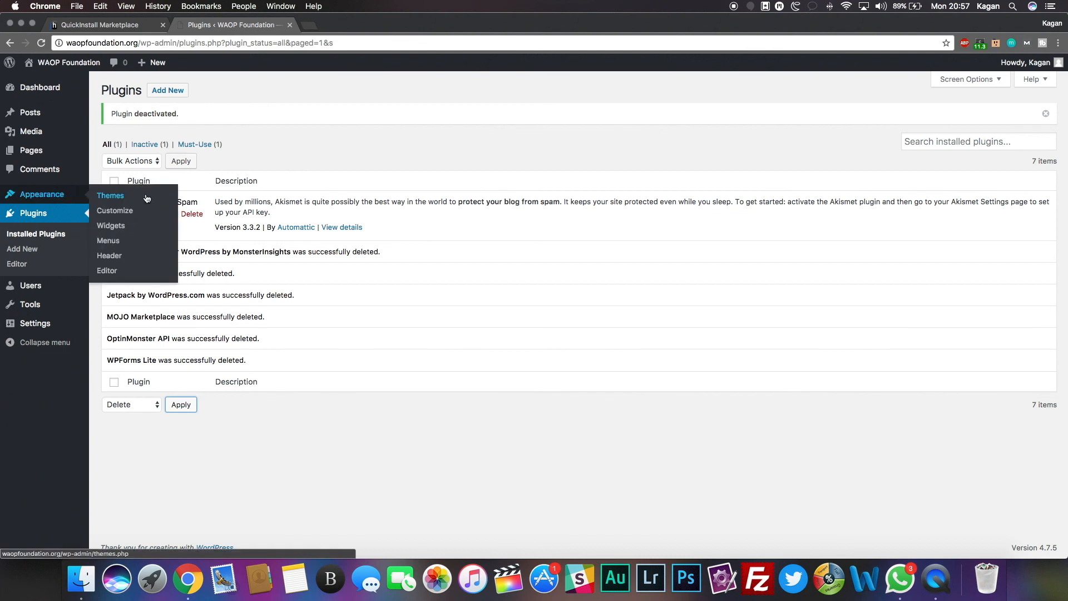
left_click(122, 198)
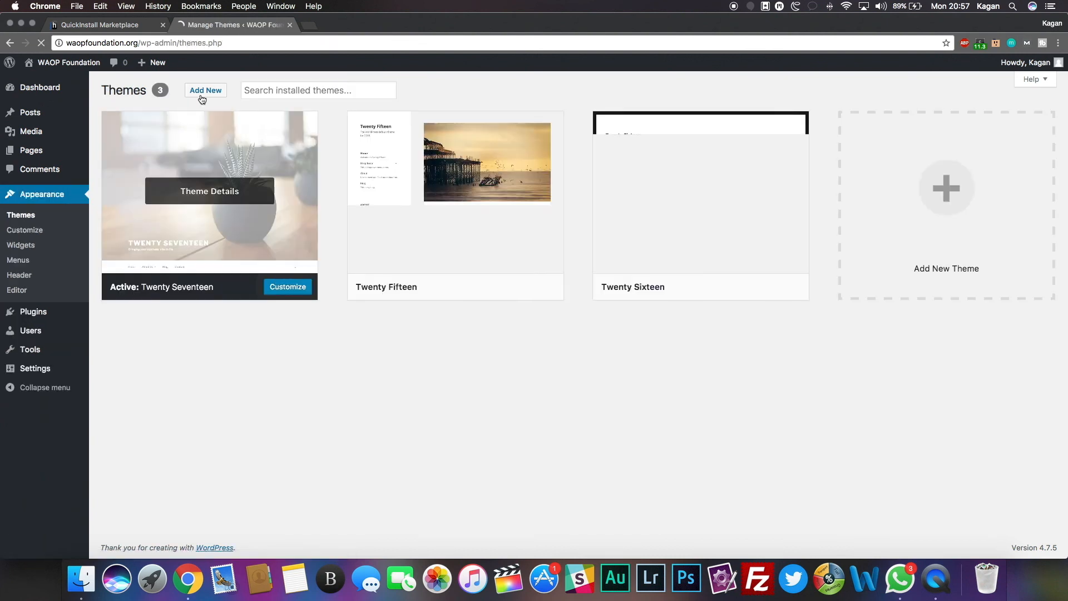
left_click(215, 93)
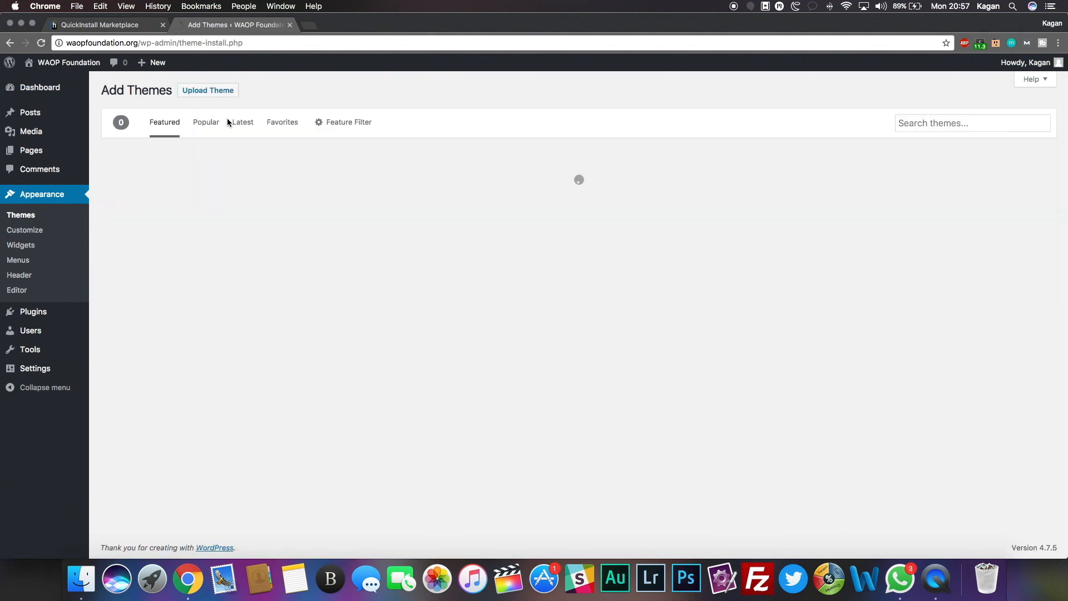
left_click(217, 93)
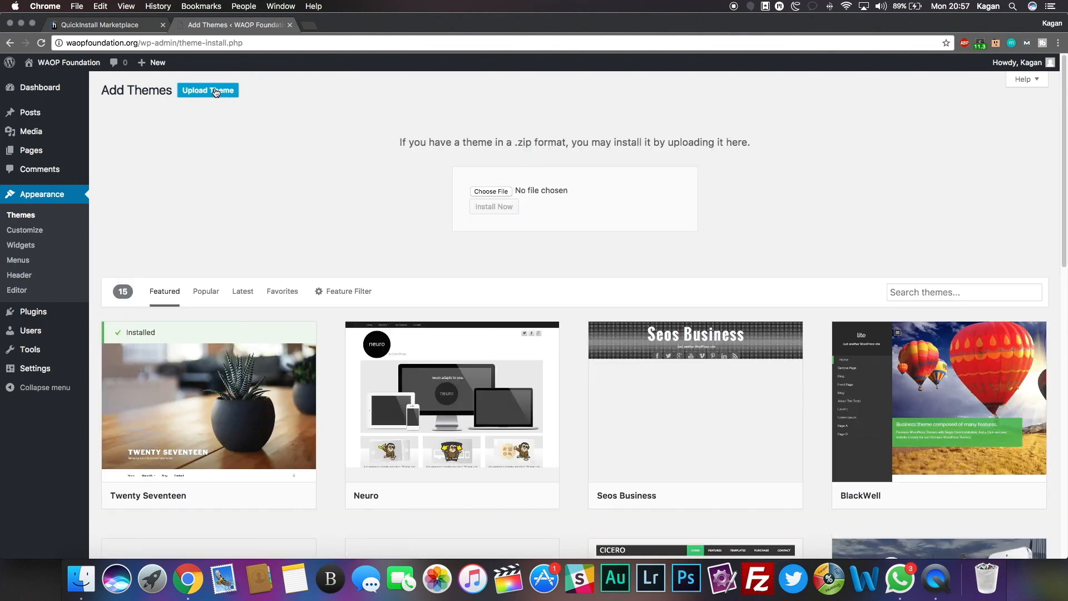
left_click(491, 191)
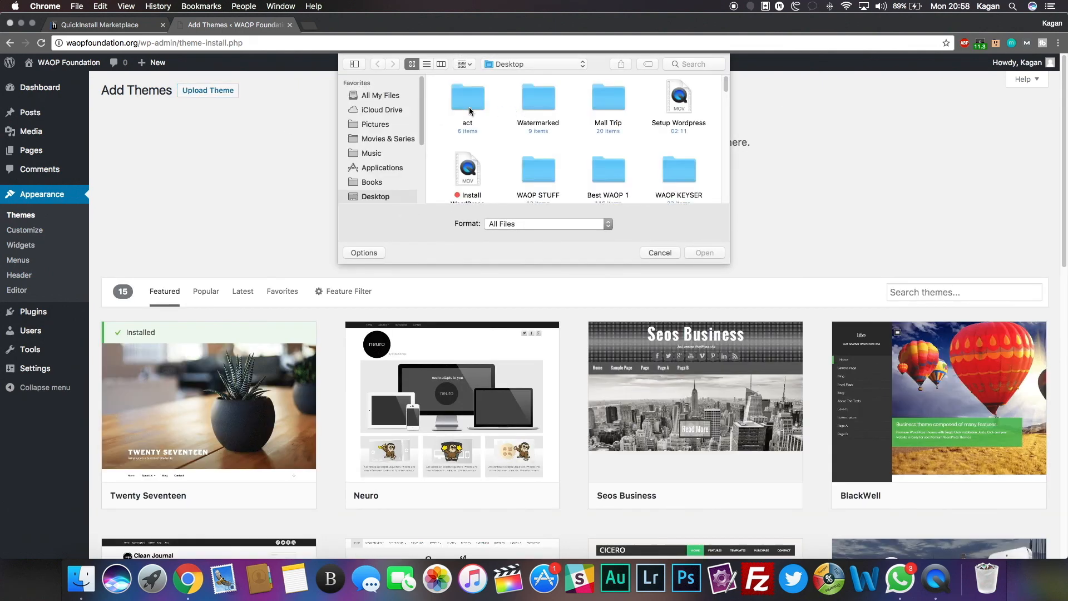
double_click(467, 102)
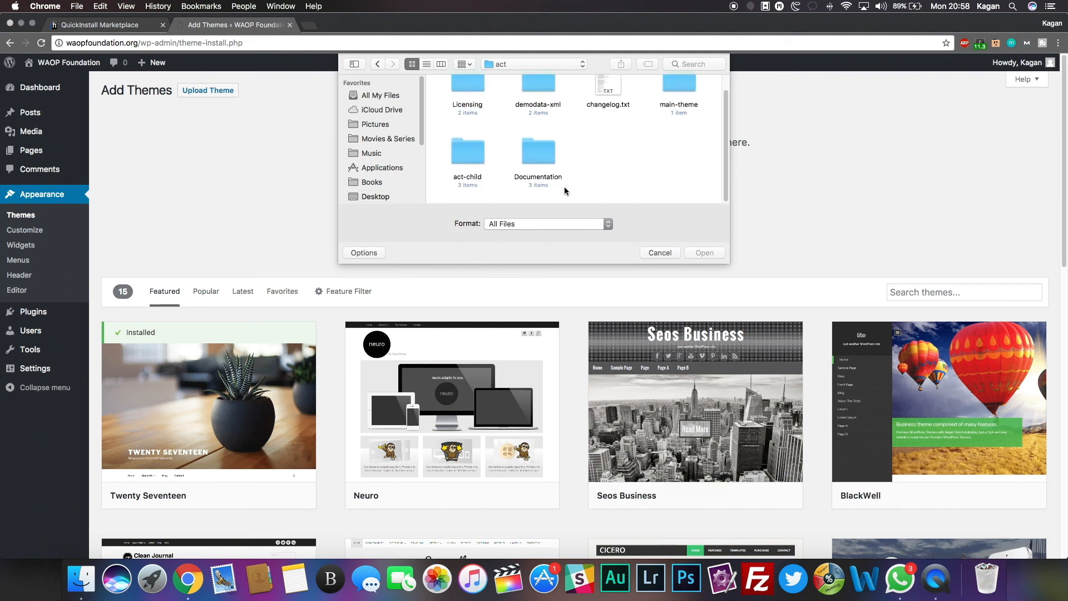
double_click(679, 100)
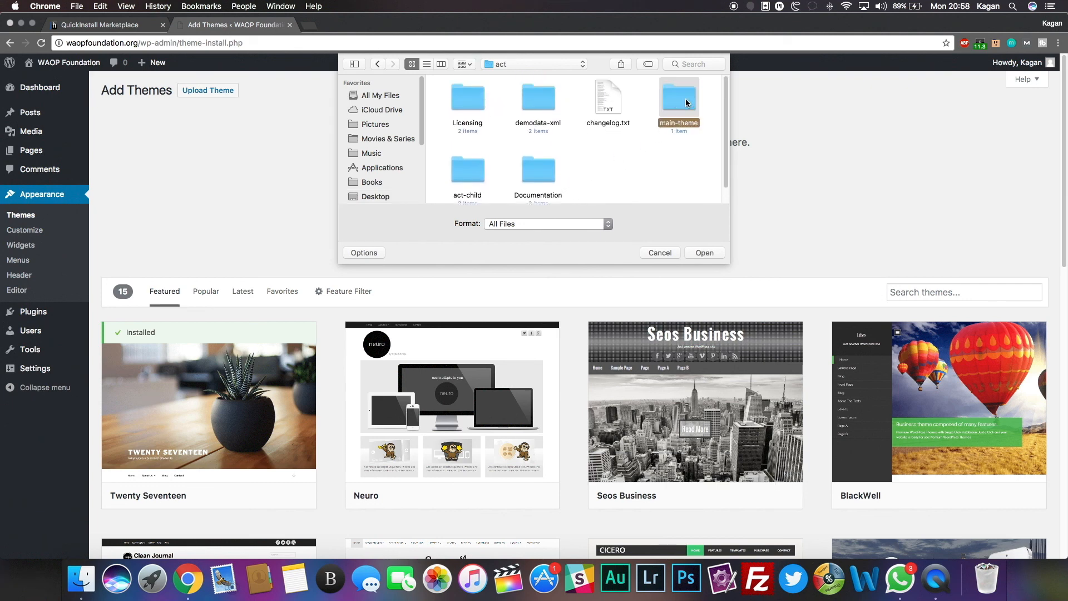
double_click(462, 100)
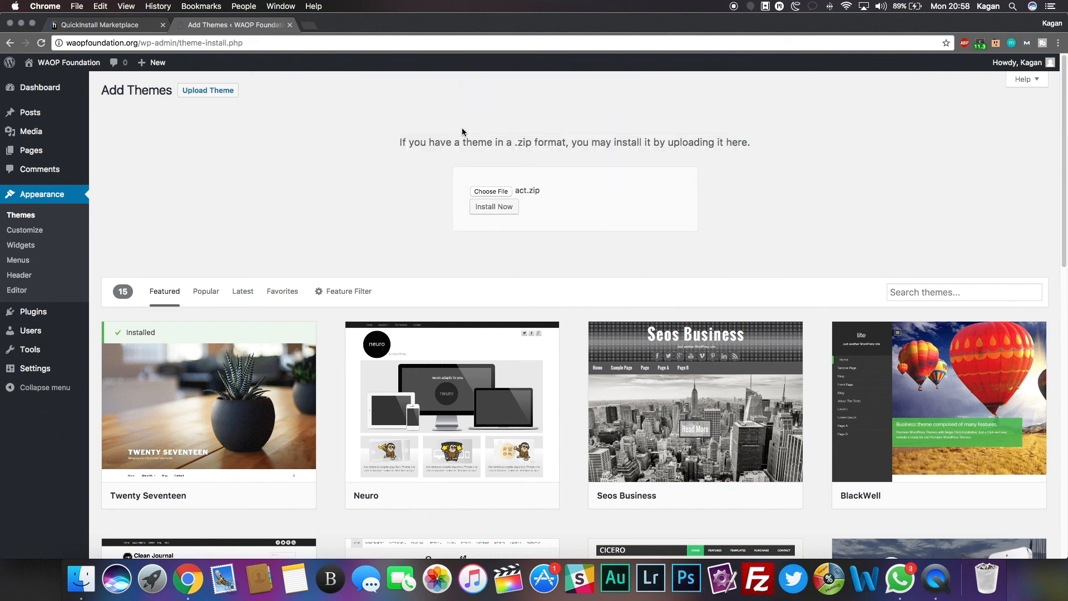
left_click(500, 208)
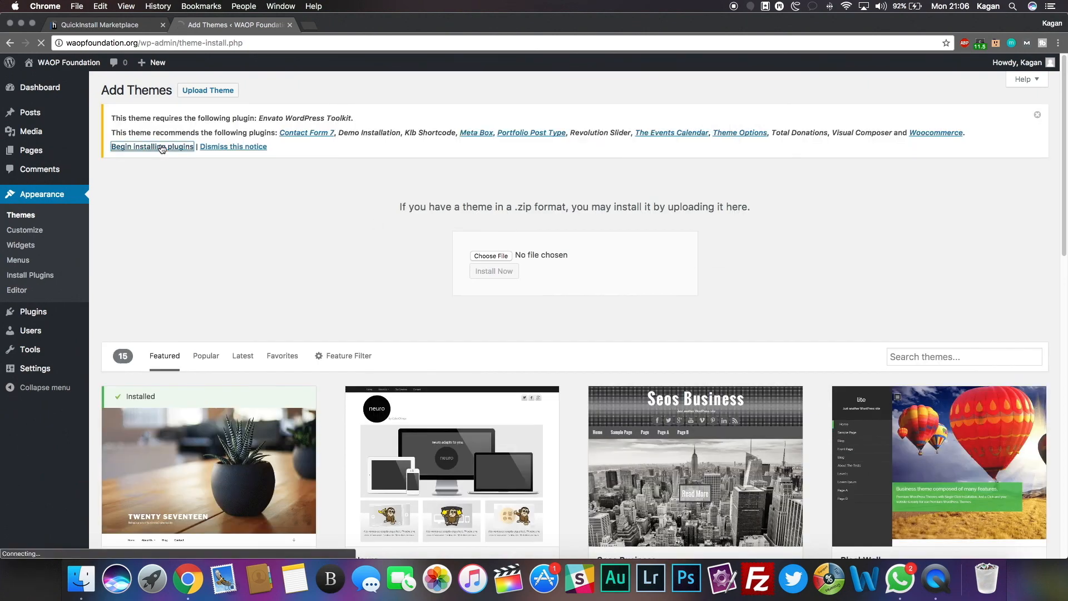
Step: Install the Envato WordPress Toolkit as the first required theme plugin
left_click(159, 145)
scroll(156, 161, "down", 1)
left_click(143, 174)
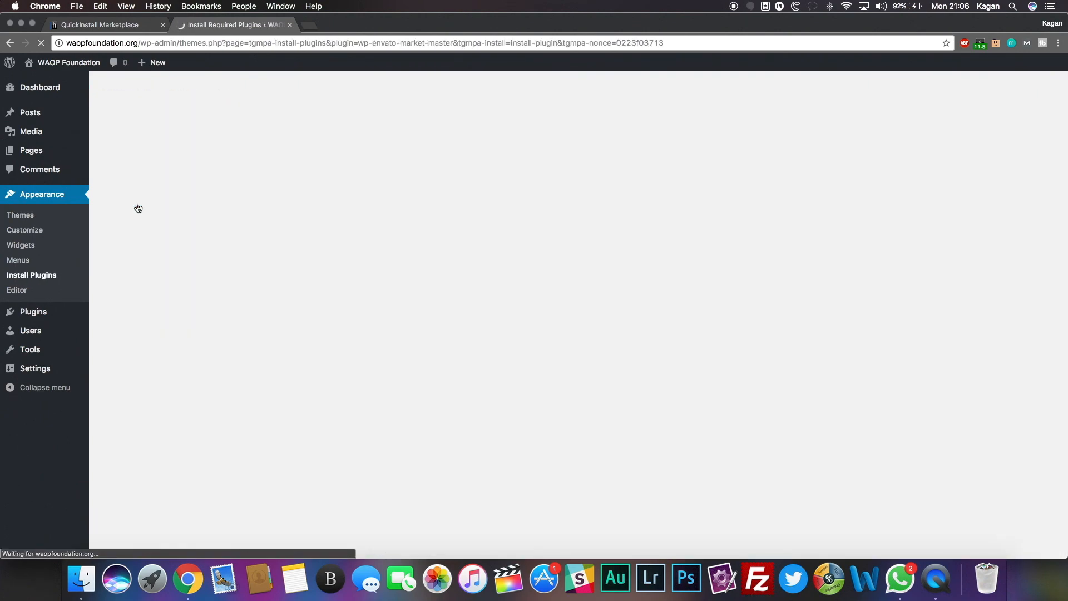
left_click(155, 166)
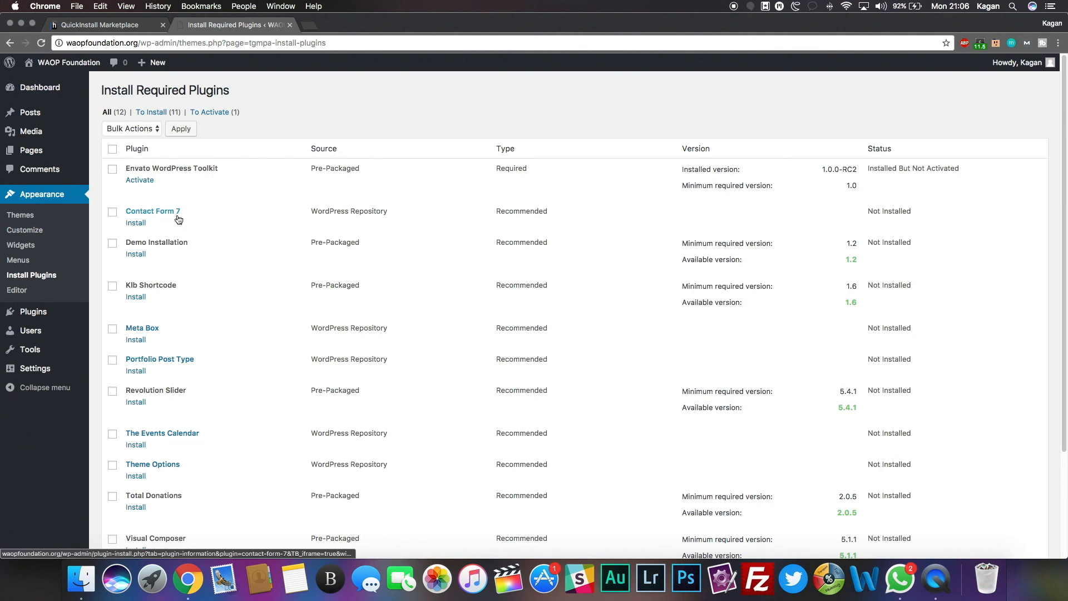
scroll(189, 228, "down", 1)
Step: Bulk-install Contact Form 7, Demo Installation, Klb Shortcode, Meta Box and Portfolio Post Type
left_click(113, 194)
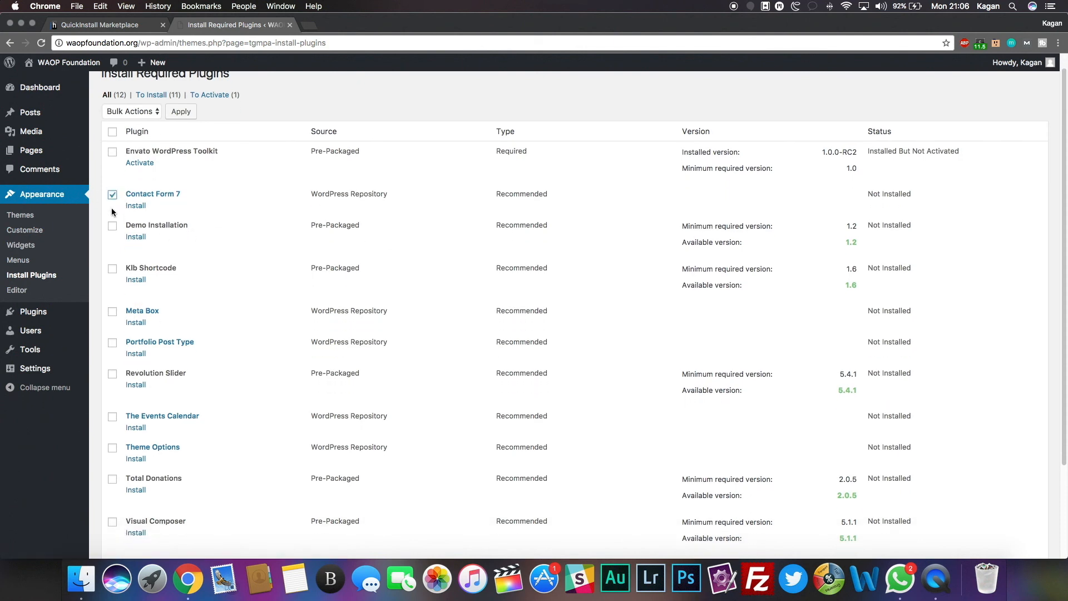
left_click(112, 225)
left_click(113, 268)
left_click(113, 311)
left_click(112, 342)
left_click(132, 111)
left_click(145, 122)
left_click(181, 112)
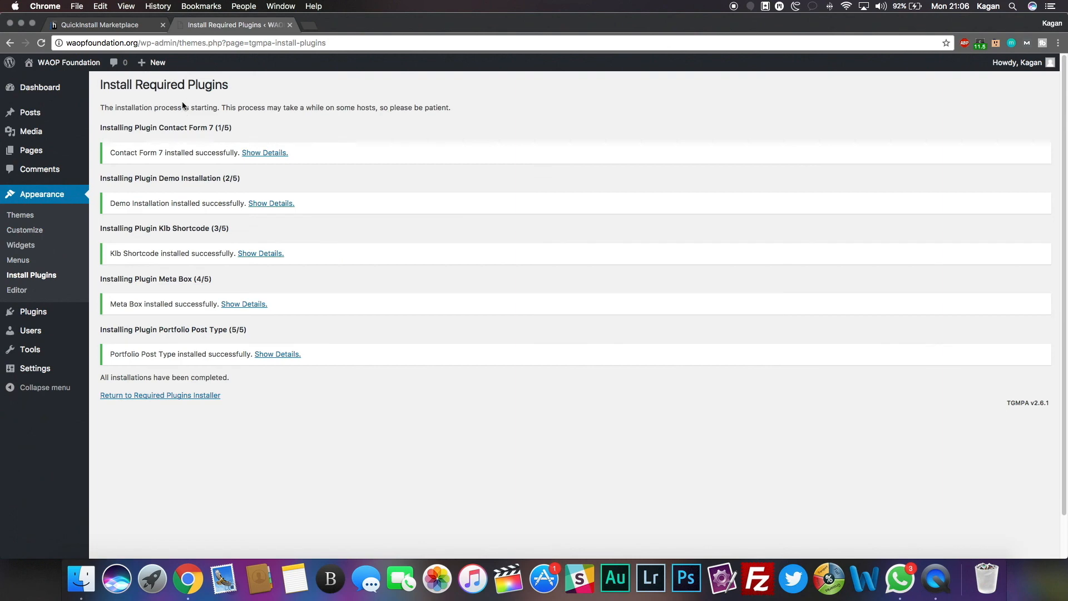
left_click(169, 396)
Step: Bulk-install the remaining batch of theme plugins, leaving Woocommerce uninstalled
scroll(208, 318, "down", 5)
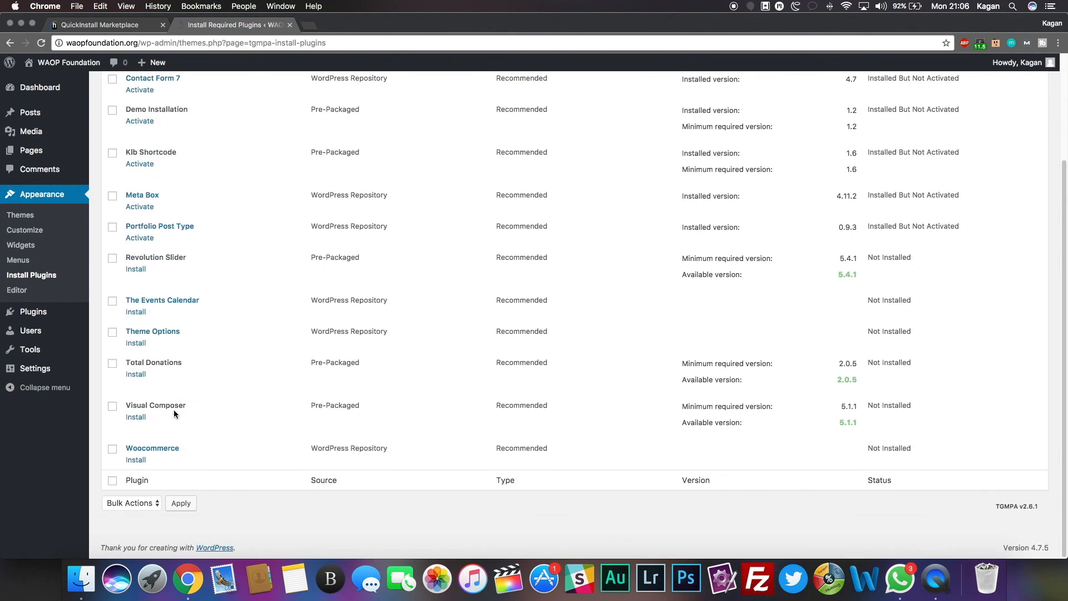
left_click(113, 332)
left_click(112, 300)
left_click(113, 258)
scroll(222, 314, "up", 5)
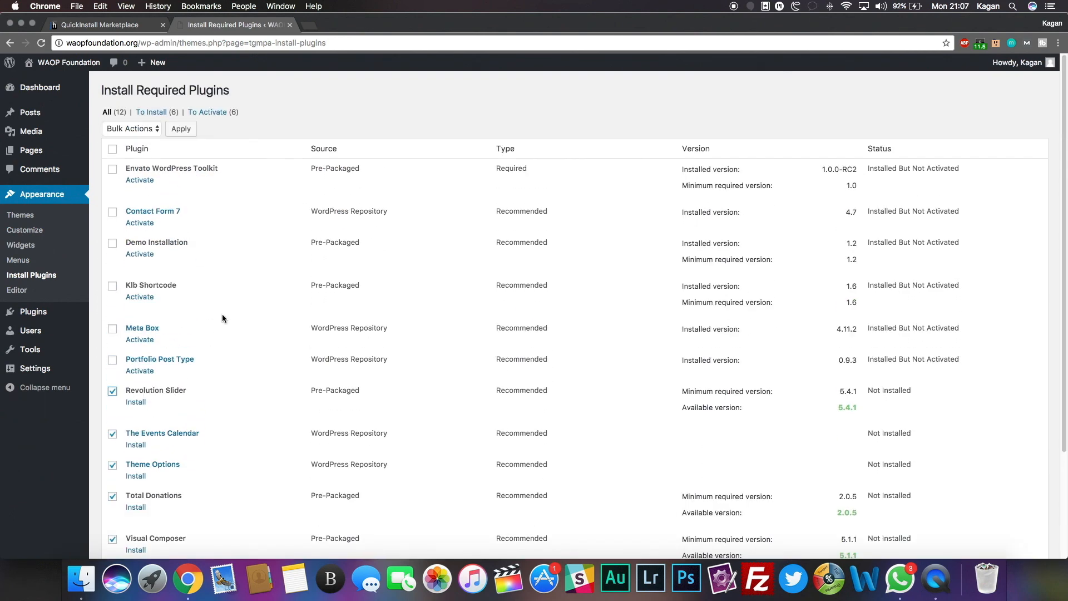
left_click(132, 129)
left_click(126, 137)
left_click(181, 129)
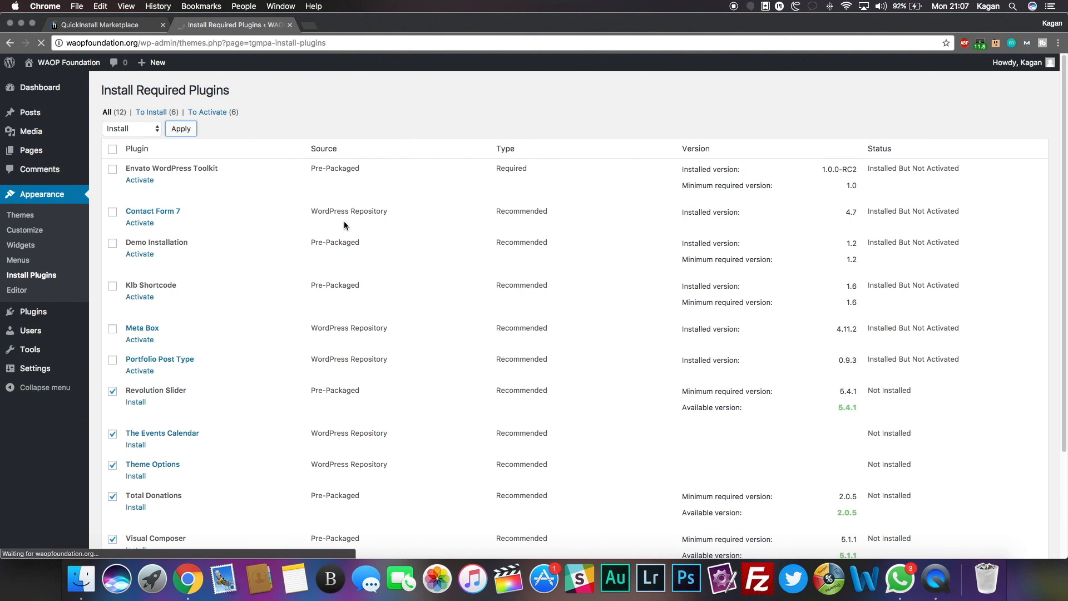
scroll(344, 225, "down", 3)
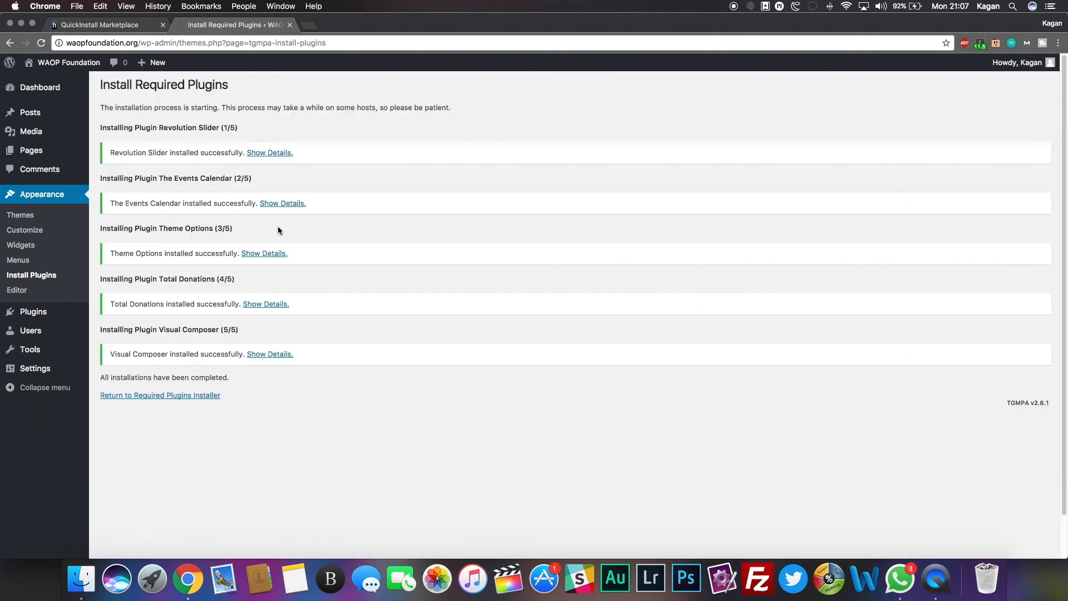
left_click(185, 395)
Step: Activate Envato Toolkit, Contact Form 7, Demo Installation, Klb Shortcode, Meta Box and Portfolio Post Type
left_click(145, 180)
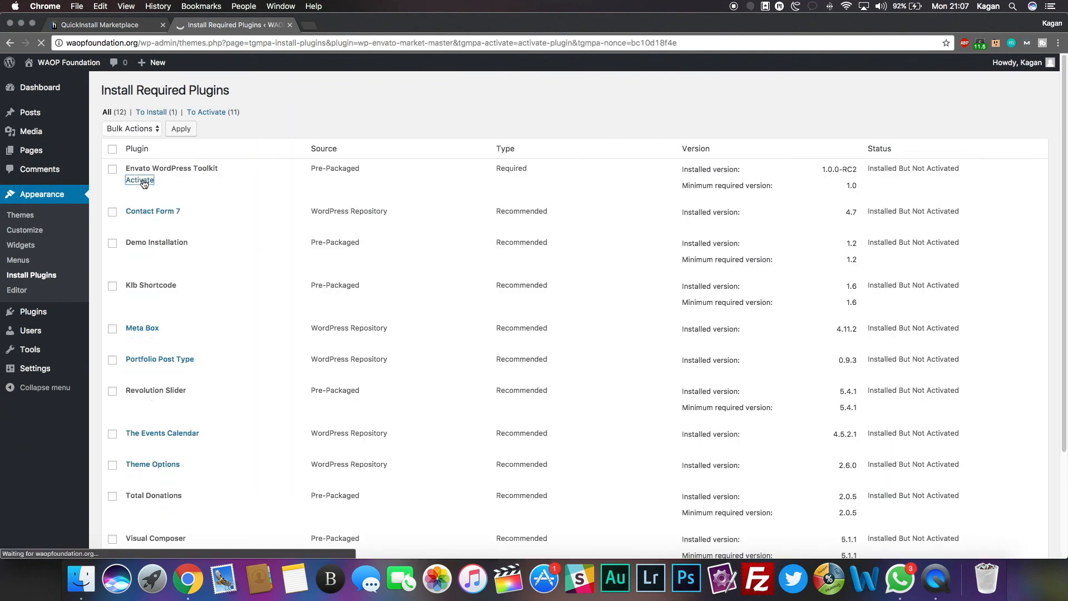
left_click(139, 212)
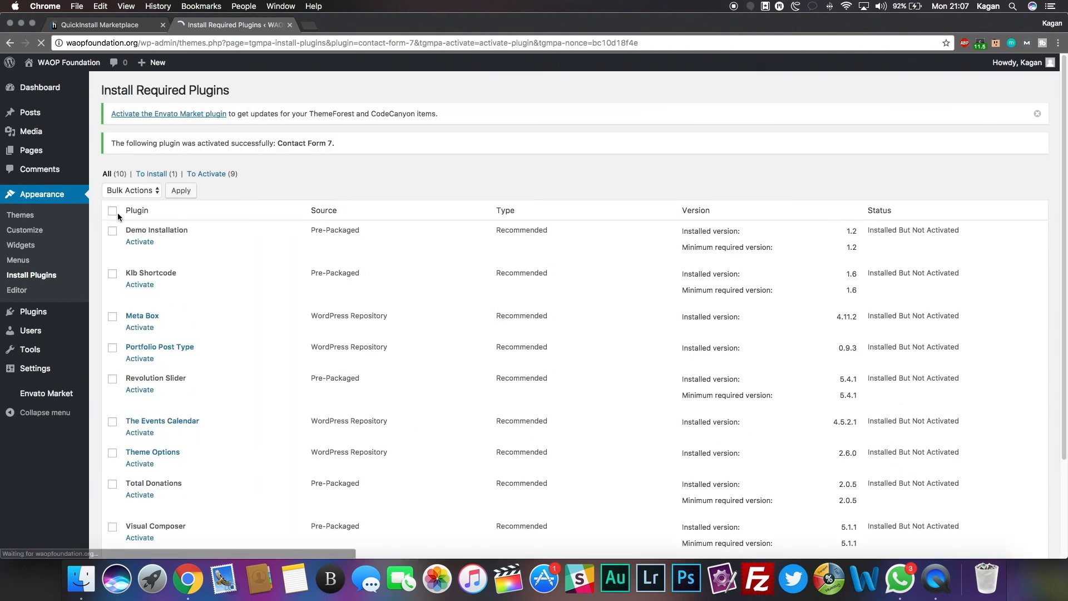
left_click(112, 230)
left_click(113, 273)
left_click(112, 316)
left_click(113, 347)
left_click(132, 190)
left_click(134, 223)
left_click(181, 190)
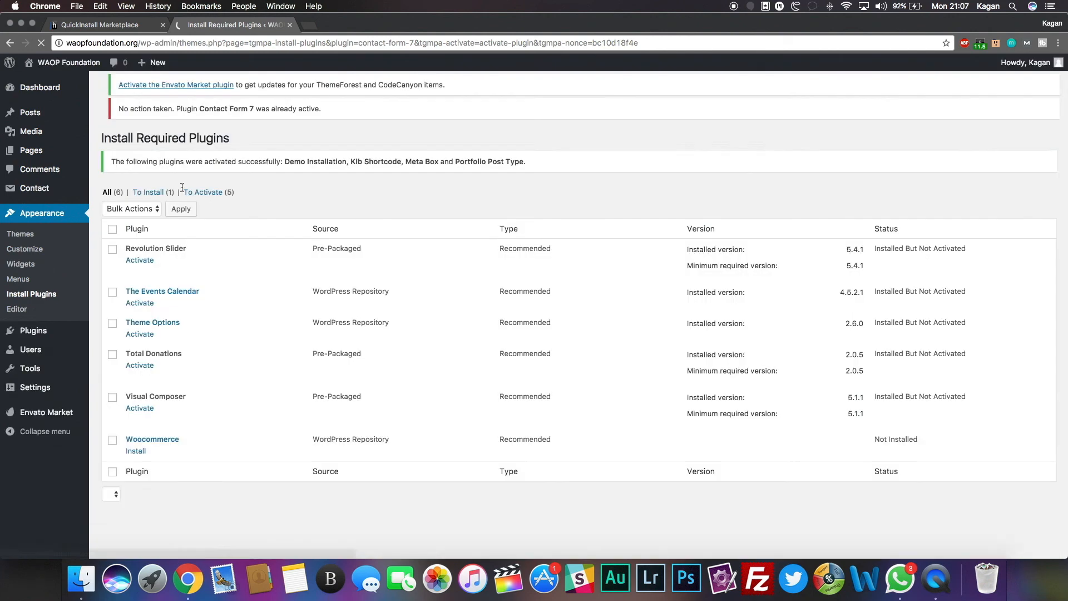
Step: Bulk-activate Revolution Slider, The Events Calendar, Theme Options, Total Donations and Visual Composer
left_click(112, 260)
left_click(112, 303)
left_click(112, 335)
left_click(112, 366)
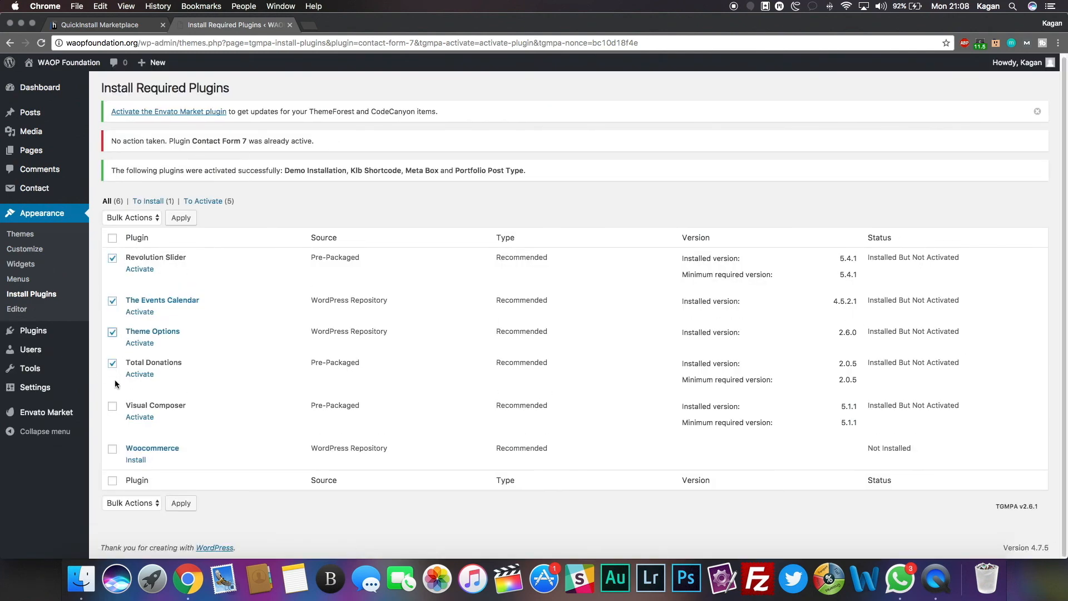
left_click(112, 408)
left_click(132, 220)
left_click(141, 249)
left_click(181, 217)
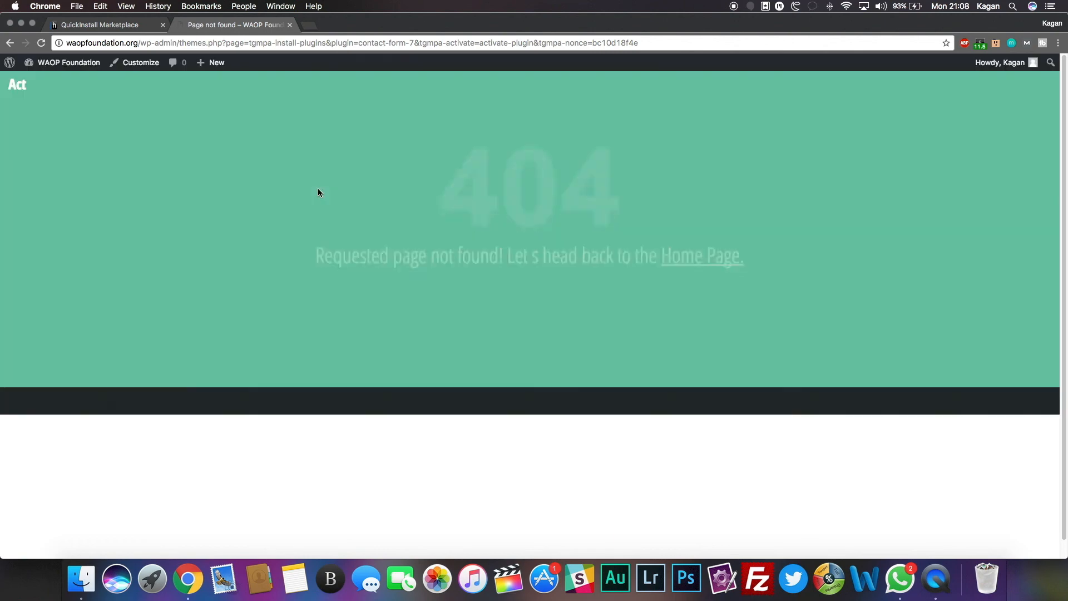
Step: From the Dashboard, start installing the remaining recommended plugin, then review the Installed Plugins list
mouse_move(61, 63)
left_click(42, 82)
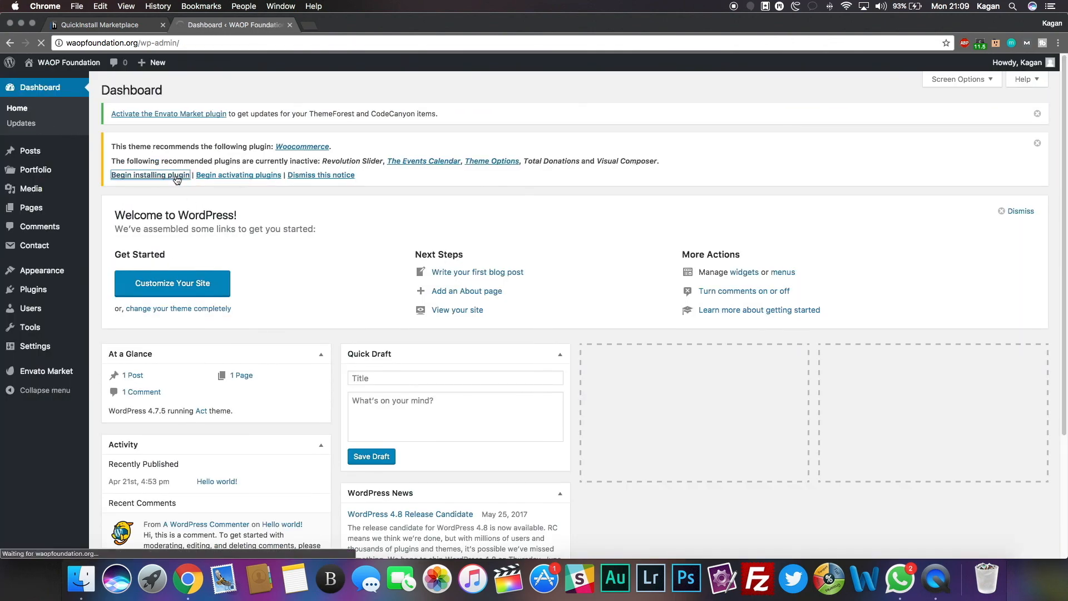
left_click(179, 175)
mouse_move(62, 372)
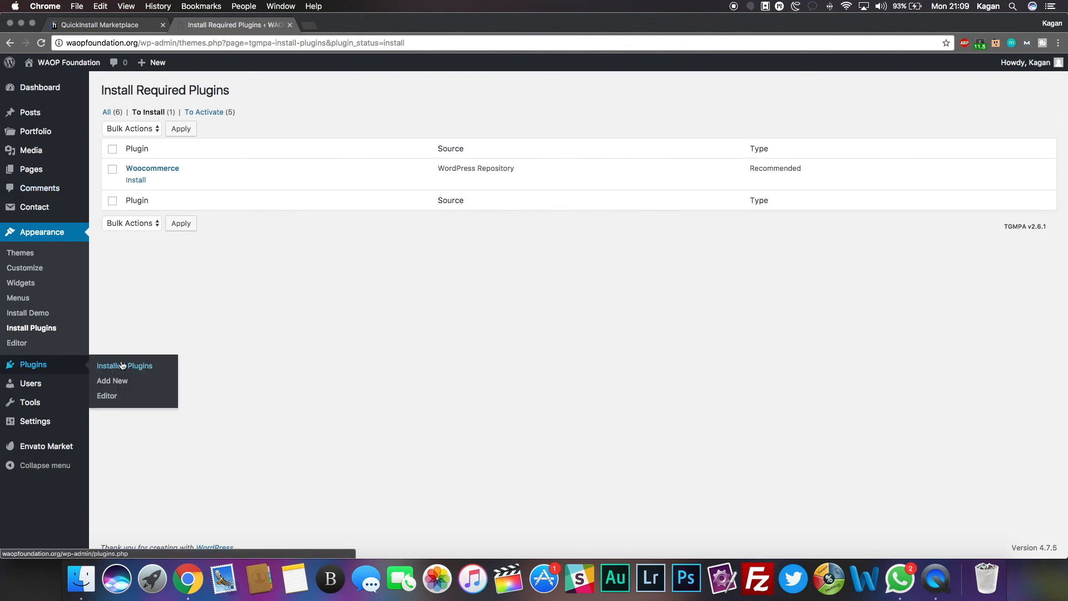
left_click(119, 367)
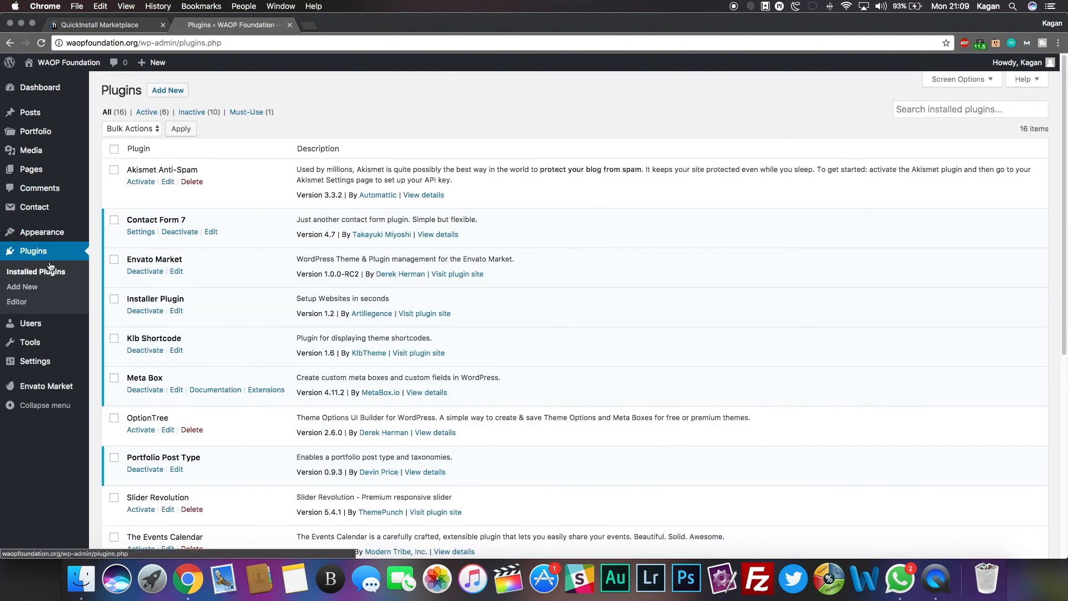
mouse_move(50, 232)
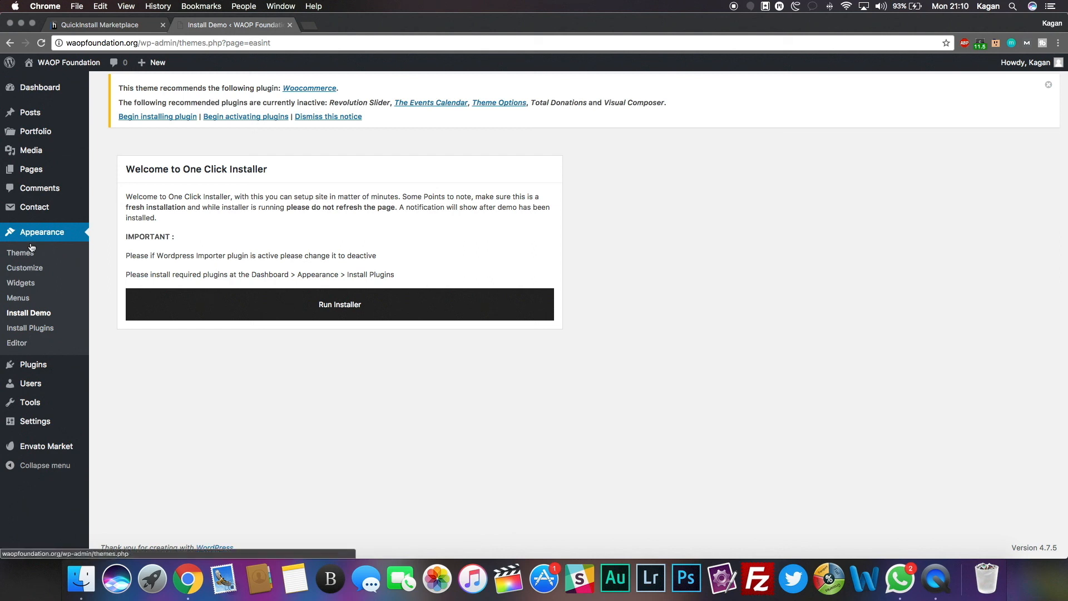
Step: Run the One Click Installer on the Install Demo page to import the Act demo content
mouse_move(34, 402)
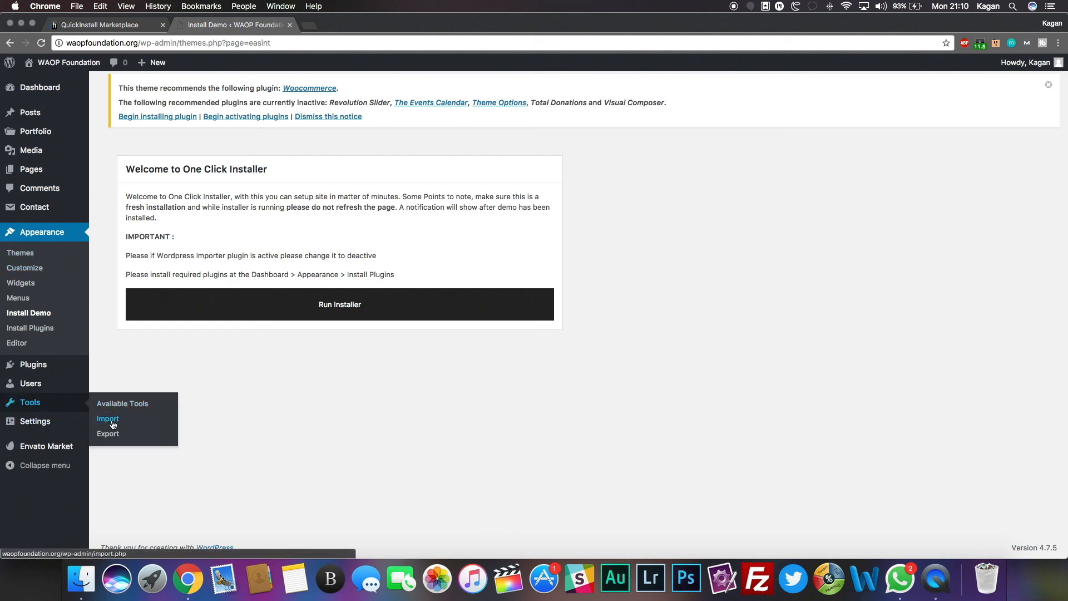
left_click(340, 311)
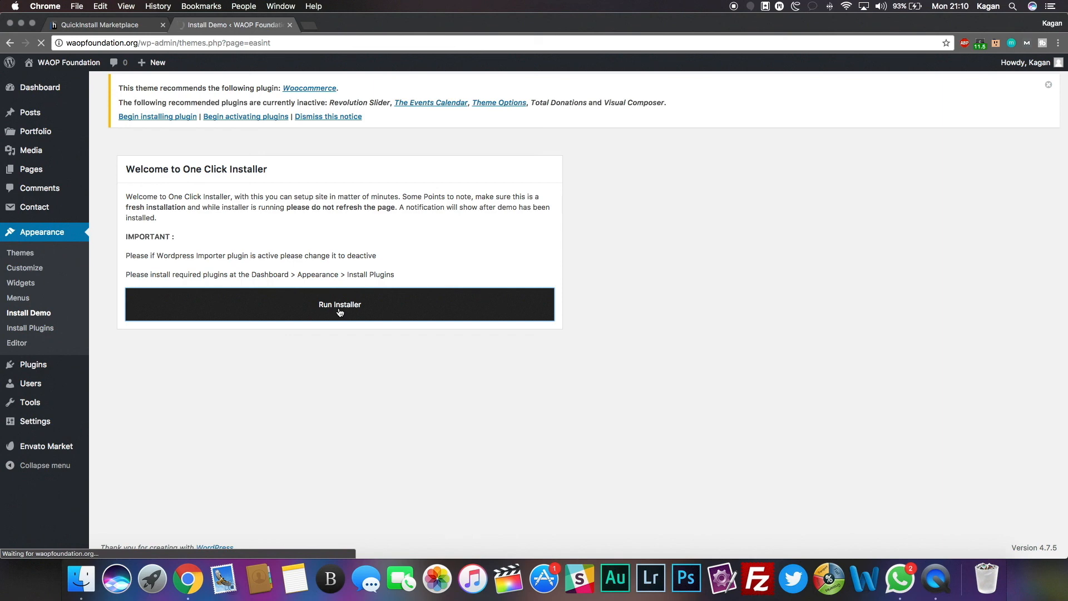
left_click(937, 578)
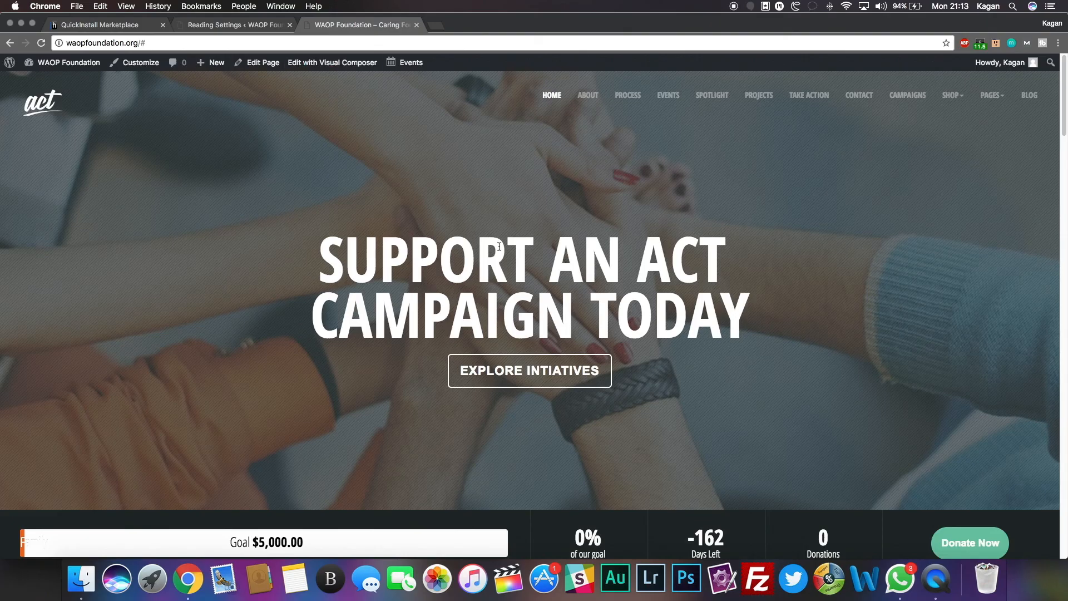
Step: Scroll through the live home page to check the demo content and its 800 food drives headline
scroll(499, 246, "down", 10)
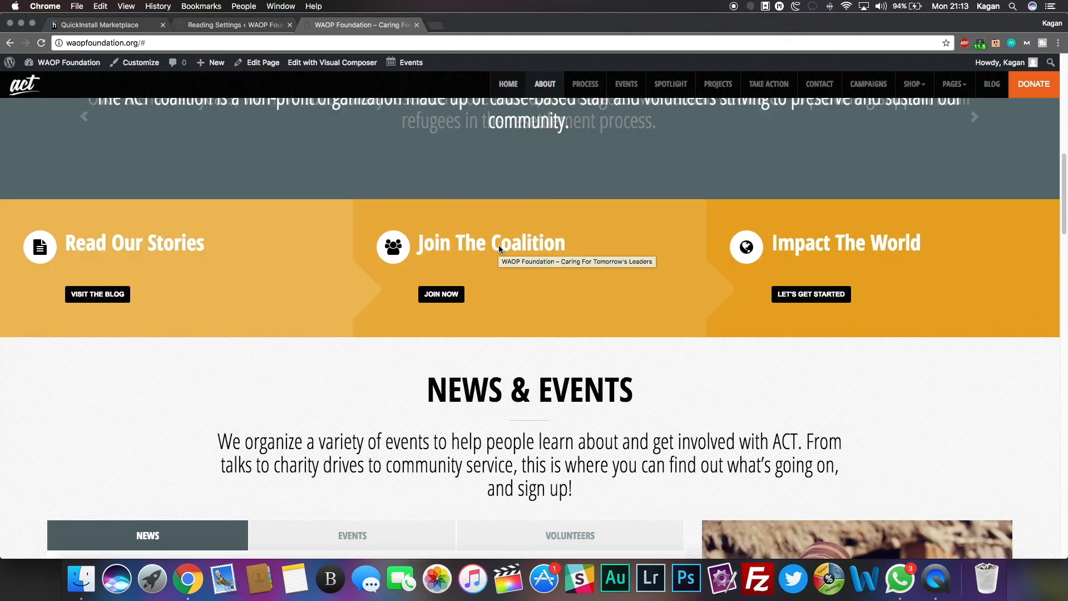
scroll(499, 249, "up", 5)
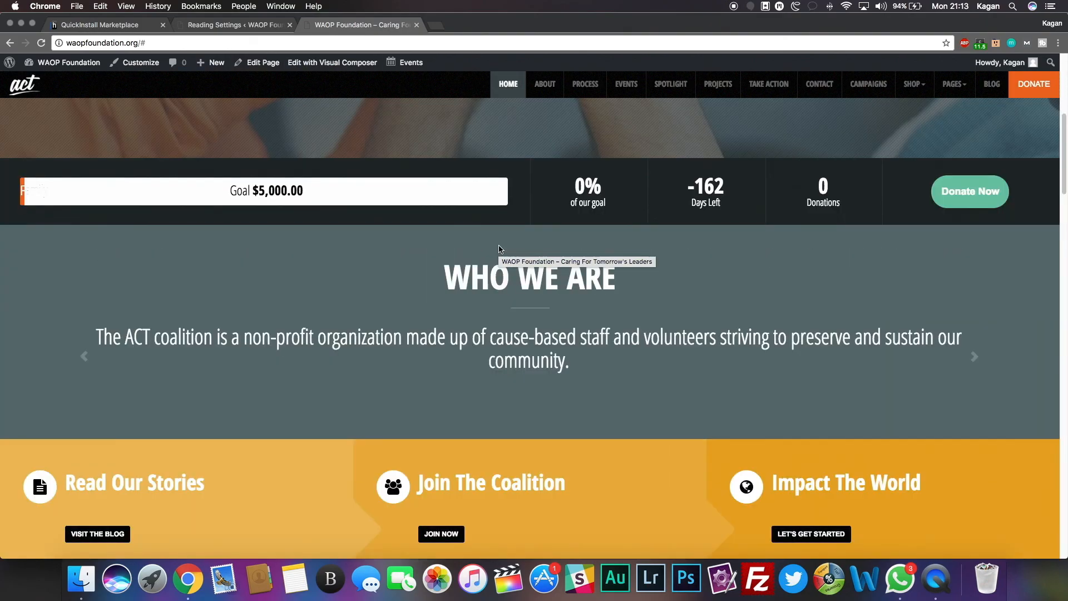
scroll(499, 249, "down", 9)
scroll(498, 248, "down", 2)
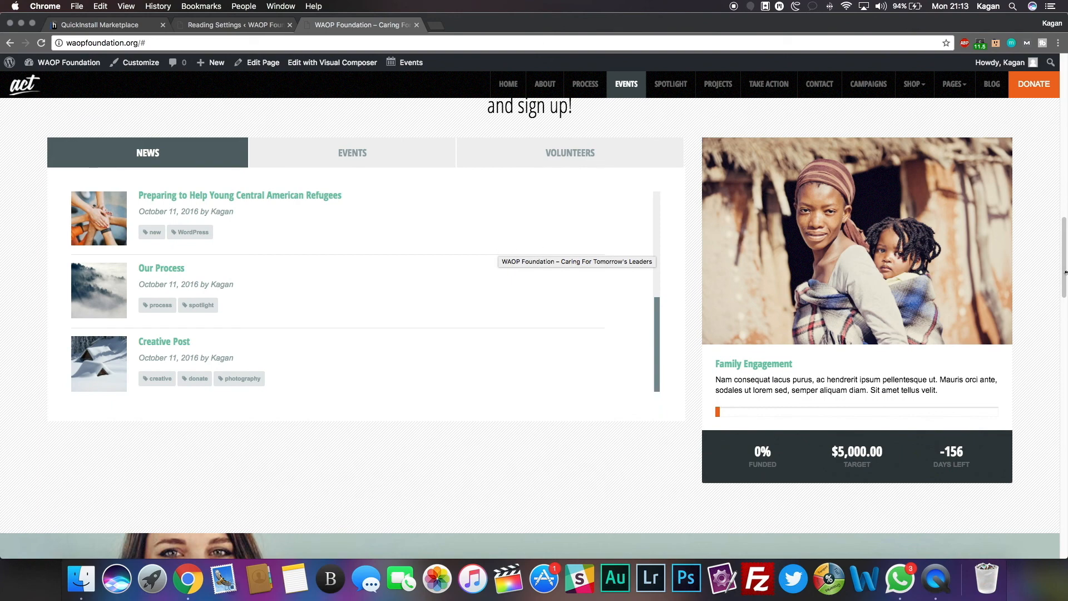
left_click_drag(1062, 245, 1062, 427)
left_click_drag(1063, 455, 1059, 501)
scroll(747, 364, "up", 20)
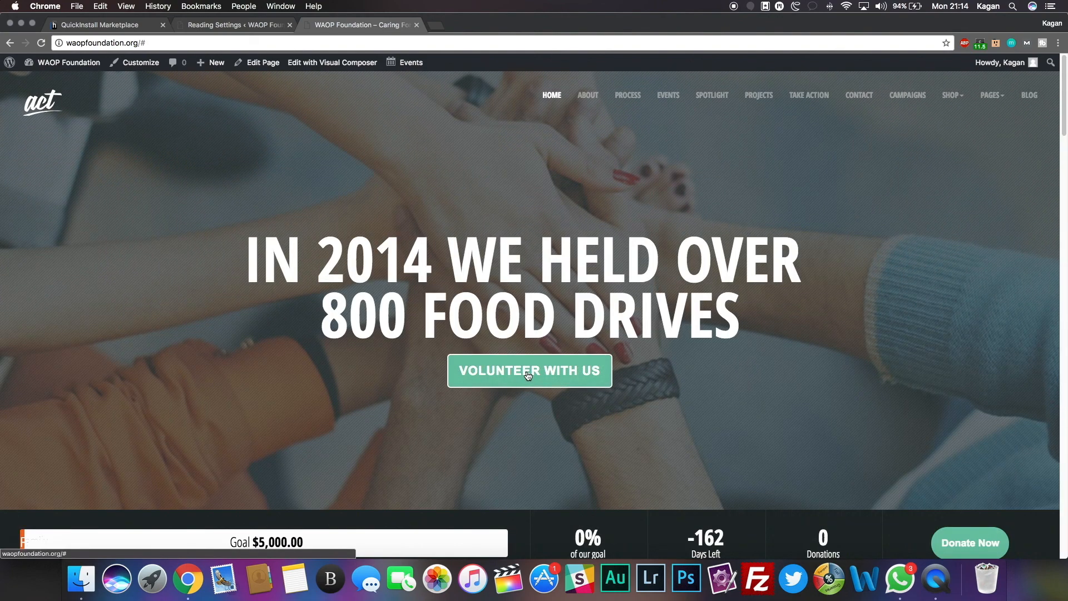
left_click_drag(305, 254, 825, 324)
left_click(931, 287)
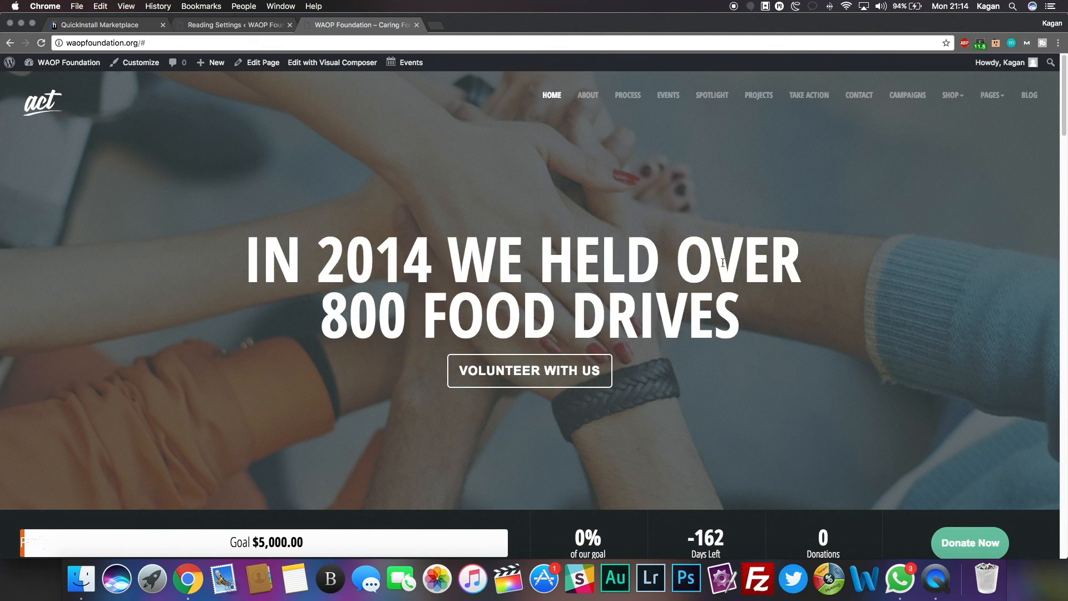